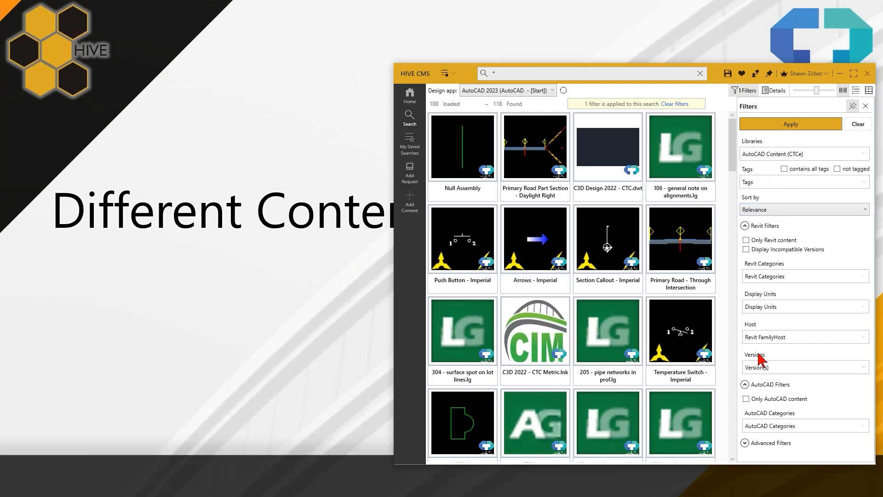
- Browse the AutoCAD Content (CTCe) search results to examine the different content types stored in the library
{"action": "mouse_move", "coordinate": [652, 216]}
{"action": "scroll", "coordinate": [655, 222], "scroll_direction": "down", "scroll_amount": 8}
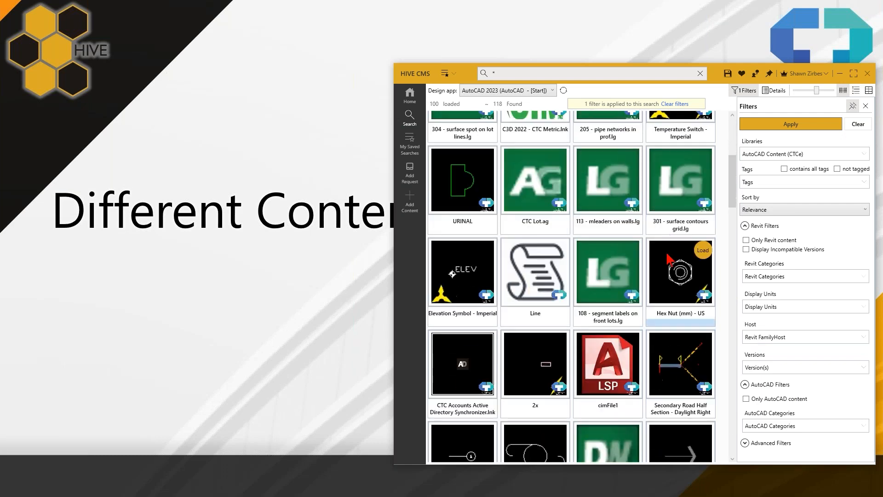
{"action": "scroll", "coordinate": [670, 260], "scroll_direction": "up", "scroll_amount": 8}
{"action": "scroll", "coordinate": [670, 260], "scroll_direction": "down", "scroll_amount": 5}
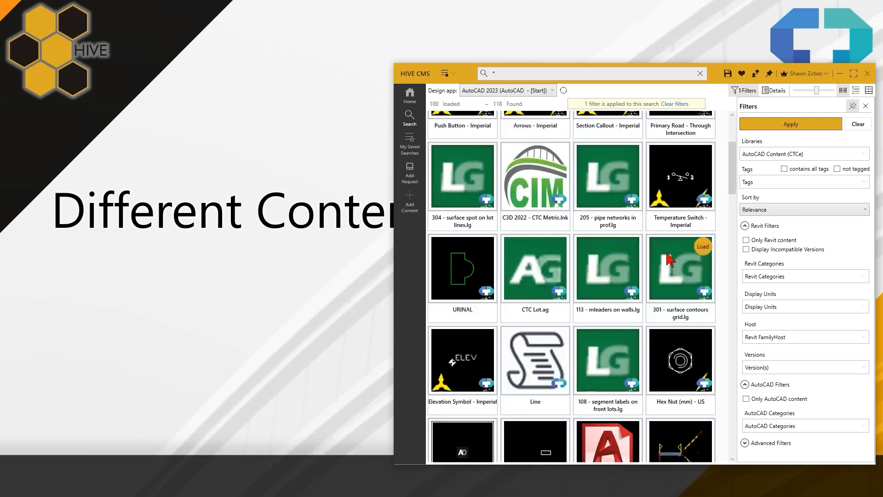
{"action": "scroll", "coordinate": [690, 303], "scroll_direction": "down", "scroll_amount": 3}
{"action": "scroll", "coordinate": [690, 297], "scroll_direction": "up", "scroll_amount": 10}
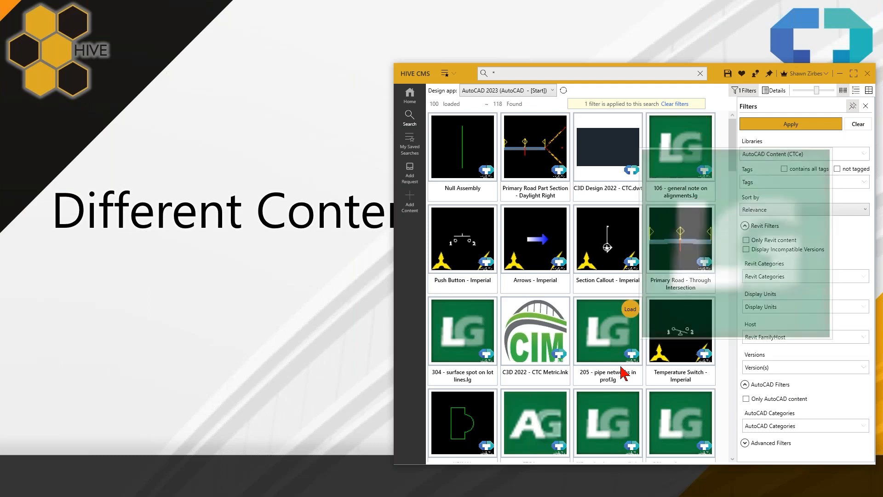
{"action": "mouse_move", "coordinate": [604, 389]}
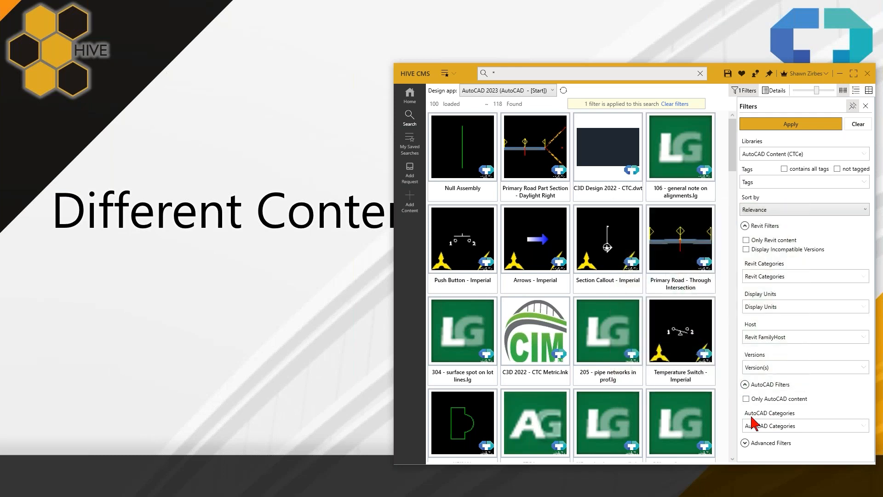
{"action": "scroll", "coordinate": [728, 415], "scroll_direction": "down", "scroll_amount": 2}
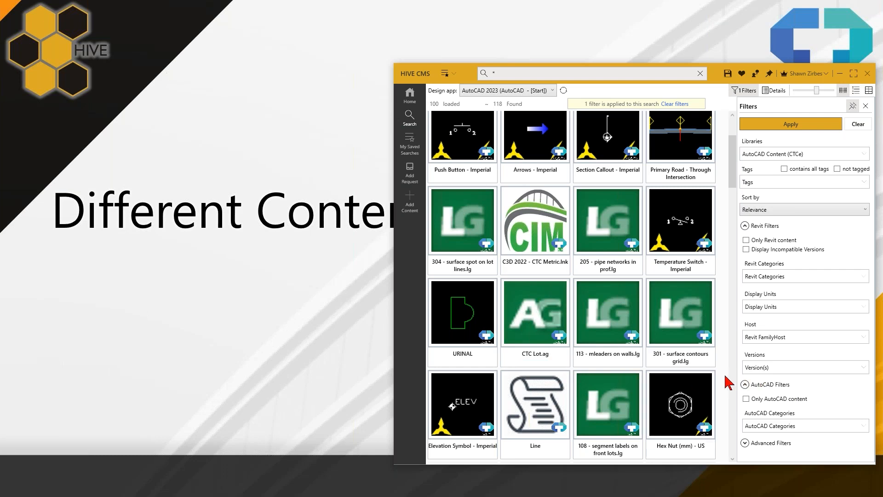
{"action": "scroll", "coordinate": [462, 214], "scroll_direction": "up", "scroll_amount": 3}
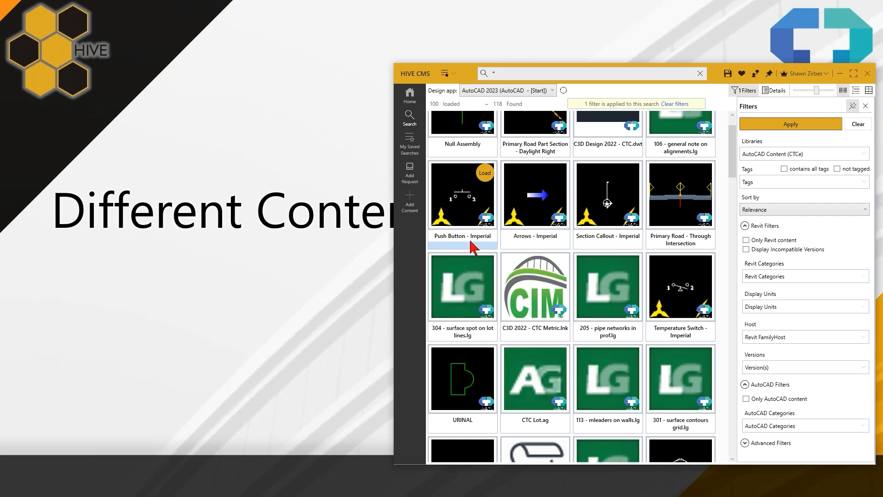
{"action": "scroll", "coordinate": [471, 248], "scroll_direction": "down", "scroll_amount": 2}
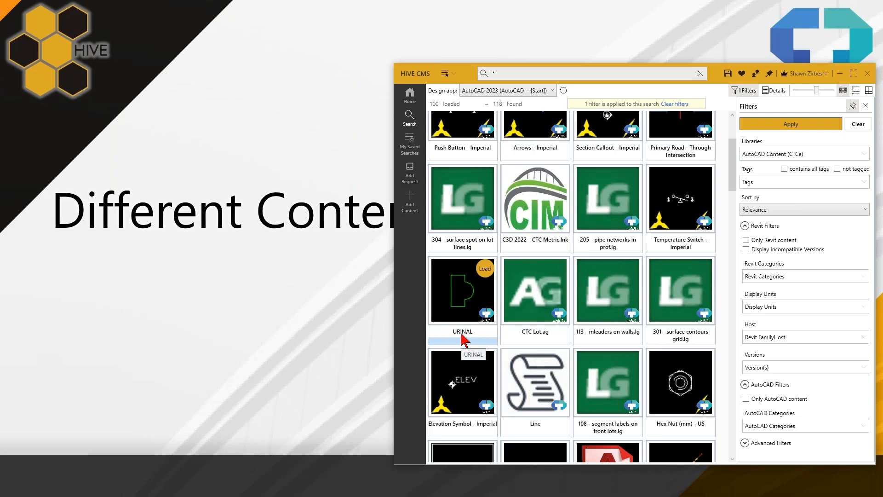
{"action": "scroll", "coordinate": [463, 340], "scroll_direction": "up", "scroll_amount": 3}
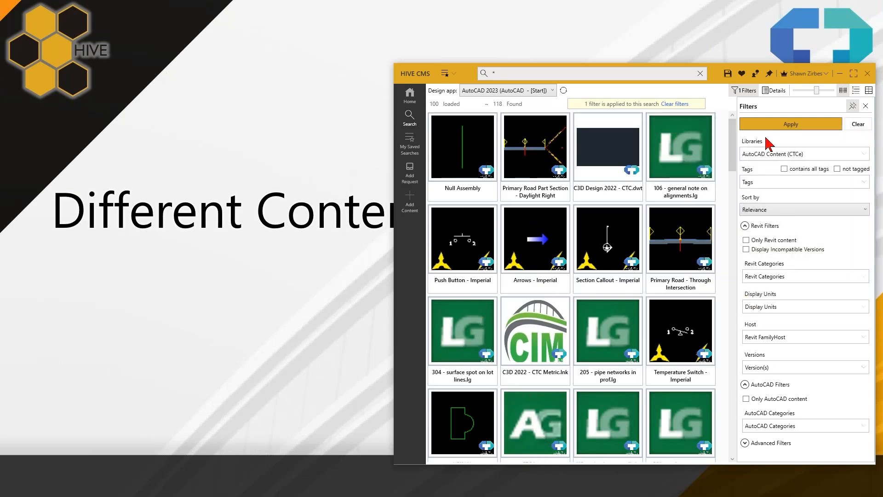
- Show the results as a list in a wider window and view the details of Primary Road Part Section - Daylight Right
{"action": "left_click", "coordinate": [857, 91]}
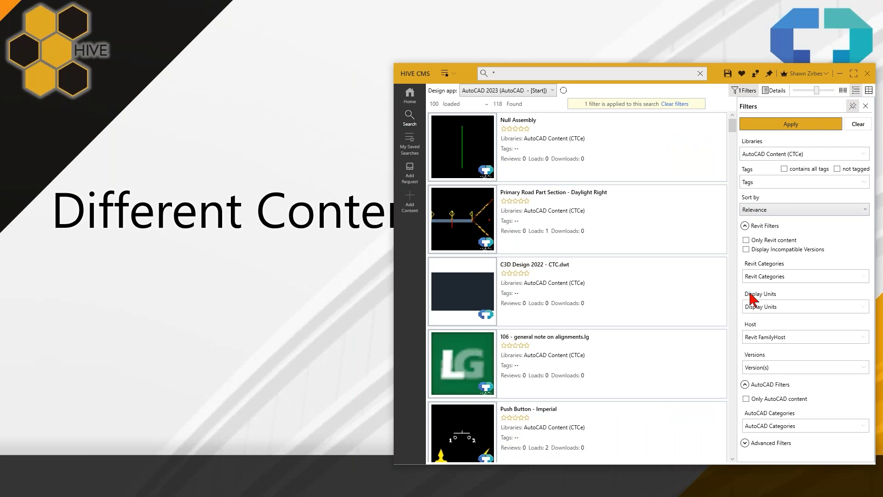
{"action": "scroll", "coordinate": [720, 355], "scroll_direction": "down", "scroll_amount": 3}
{"action": "scroll", "coordinate": [719, 354], "scroll_direction": "up", "scroll_amount": 3}
{"action": "left_click", "coordinate": [775, 91]}
{"action": "left_click_drag", "start_coordinate": [393, 357], "coordinate": [295, 340]}
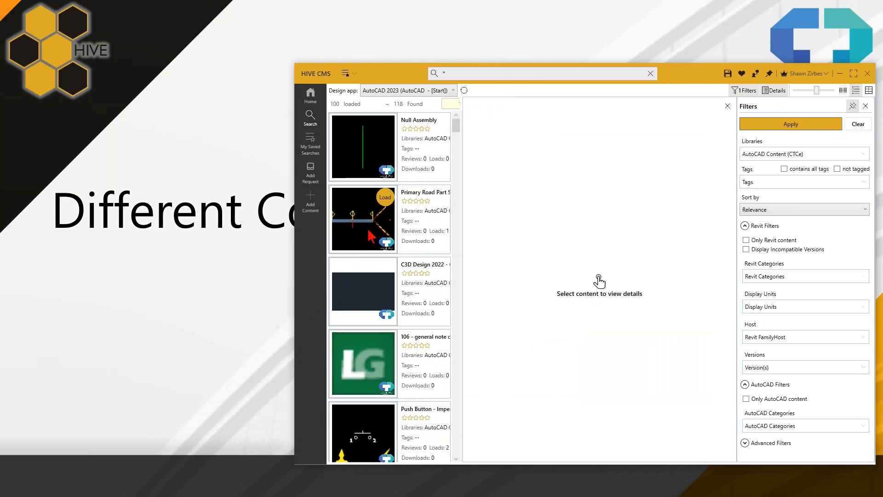
{"action": "left_click", "coordinate": [413, 237]}
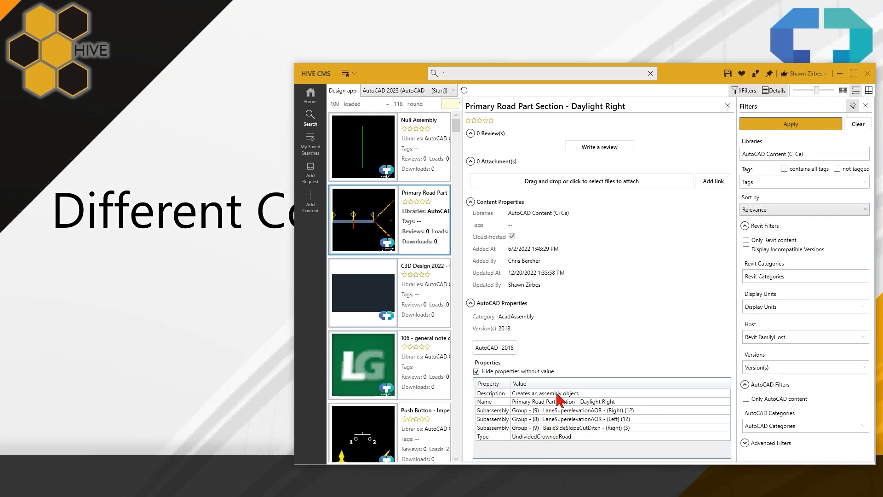
- Look through the entire result list to examine the scripts, LISP files, plotter configurations and blocks
{"action": "mouse_move", "coordinate": [433, 242]}
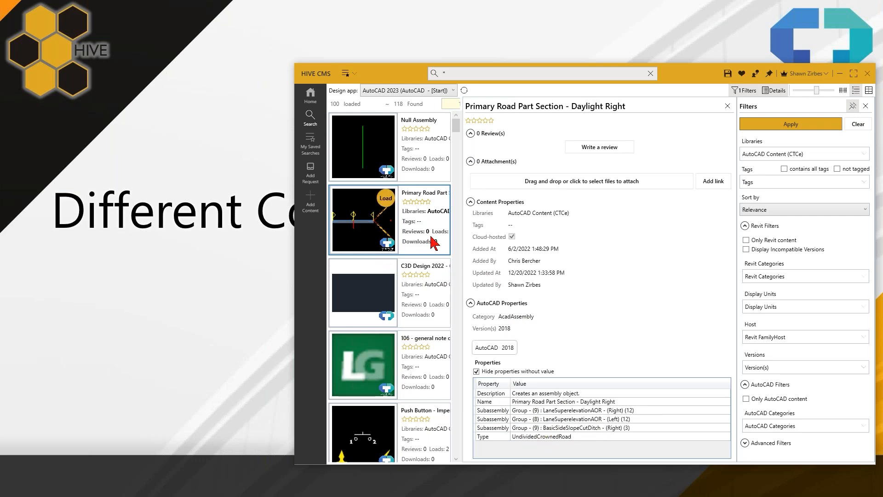
{"action": "scroll", "coordinate": [434, 237], "scroll_direction": "down", "scroll_amount": 10}
{"action": "scroll", "coordinate": [435, 234], "scroll_direction": "up", "scroll_amount": 3}
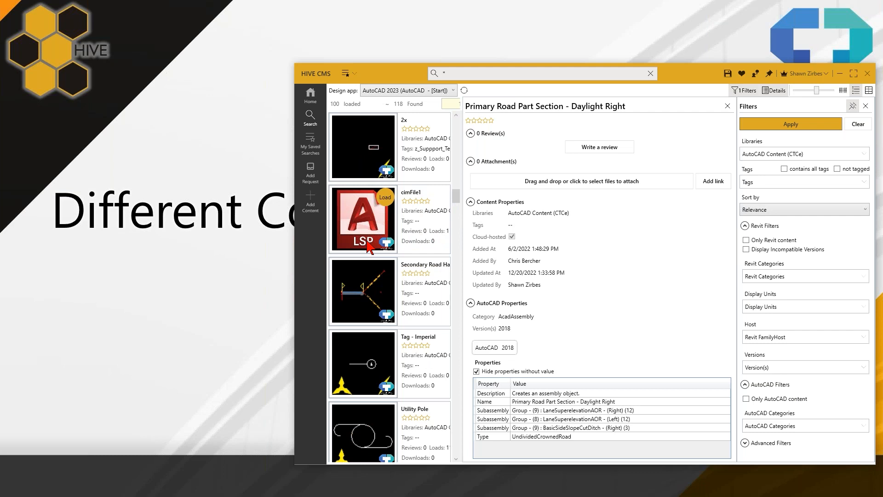
{"action": "mouse_move", "coordinate": [369, 244]}
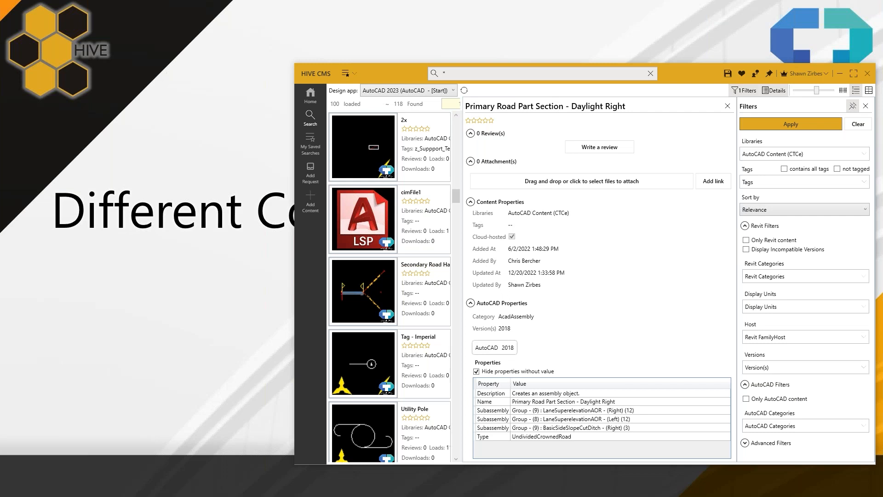
{"action": "mouse_move", "coordinate": [375, 208]}
{"action": "scroll", "coordinate": [422, 218], "scroll_direction": "down", "scroll_amount": 10}
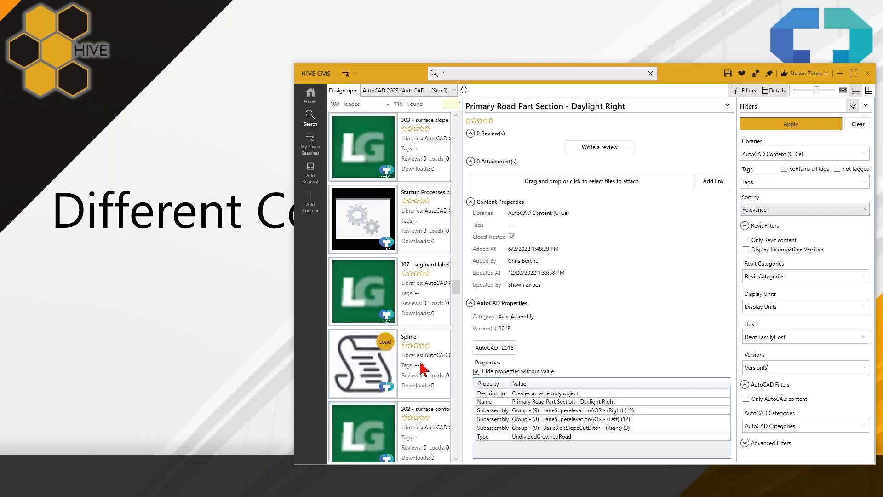
{"action": "scroll", "coordinate": [425, 382], "scroll_direction": "down", "scroll_amount": 5}
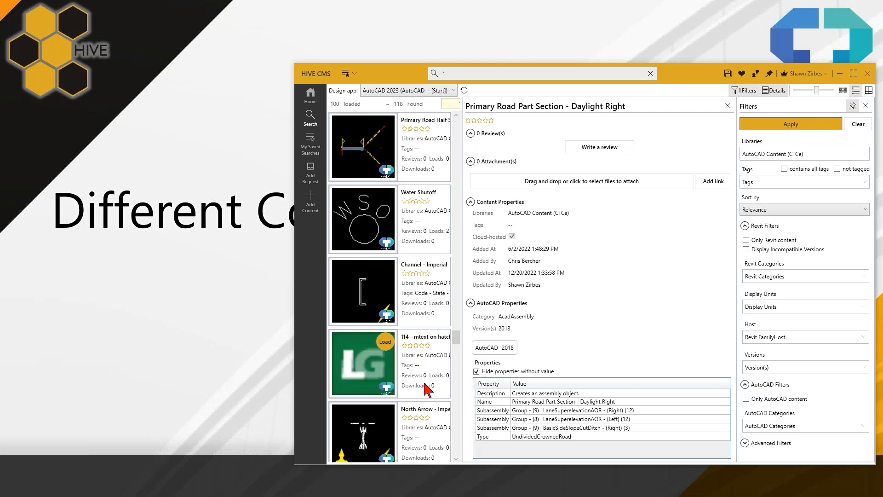
{"action": "scroll", "coordinate": [425, 386], "scroll_direction": "down", "scroll_amount": 8}
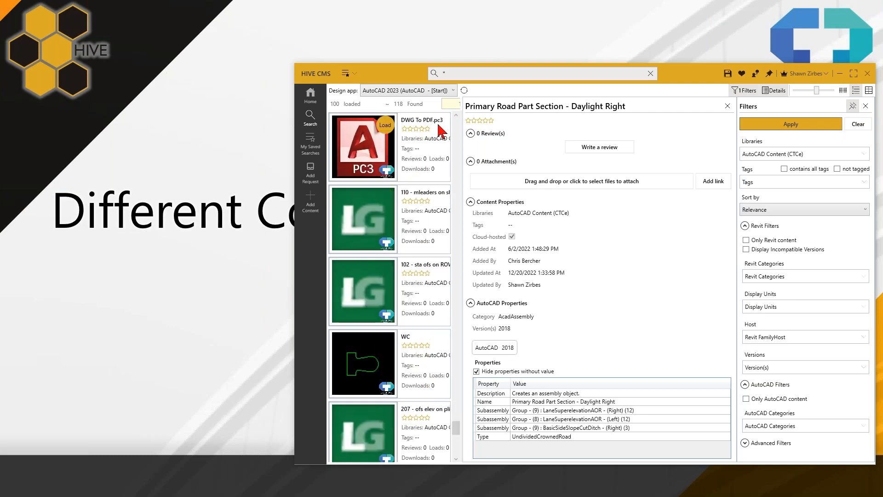
{"action": "scroll", "coordinate": [446, 167], "scroll_direction": "down", "scroll_amount": 3}
{"action": "scroll", "coordinate": [447, 179], "scroll_direction": "down", "scroll_amount": 3}
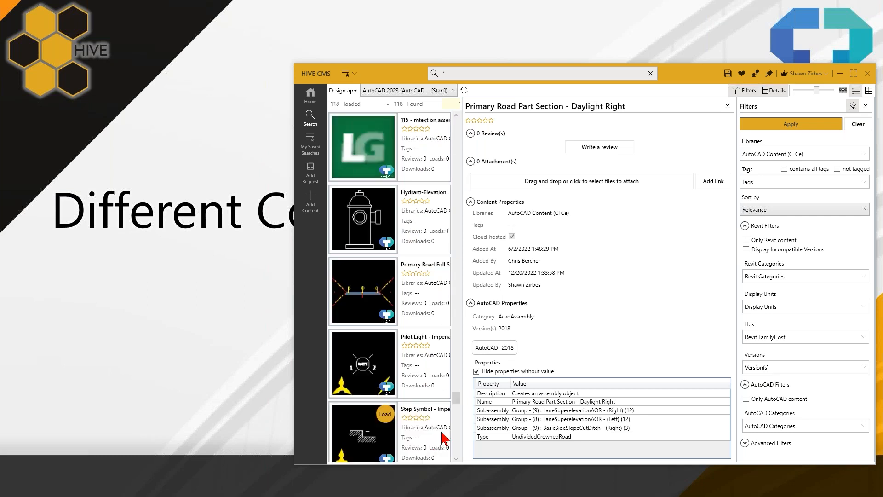
- Review the available AutoCAD categories for filtering and collapse the Revit filters
{"action": "left_click", "coordinate": [786, 430]}
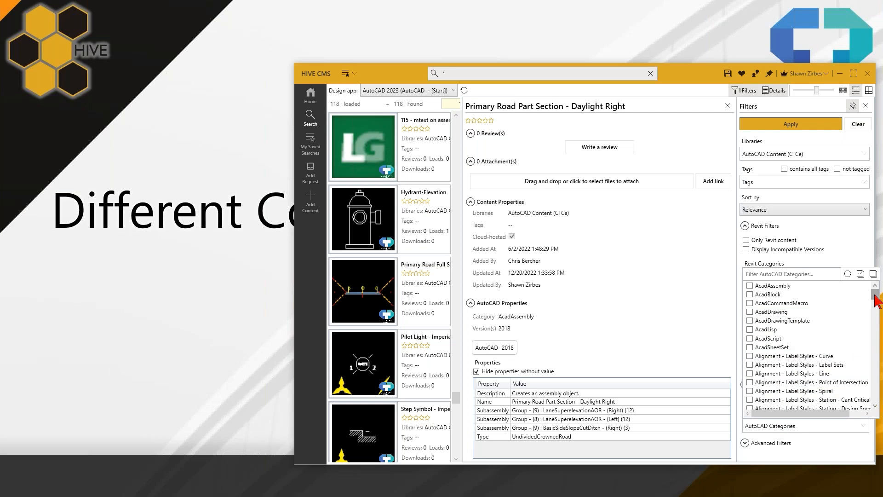
{"action": "mouse_move", "coordinate": [877, 300]}
{"action": "left_mouse_down"}
{"action": "mouse_move", "coordinate": [879, 409]}
{"action": "mouse_move", "coordinate": [874, 287]}
{"action": "left_mouse_up"}
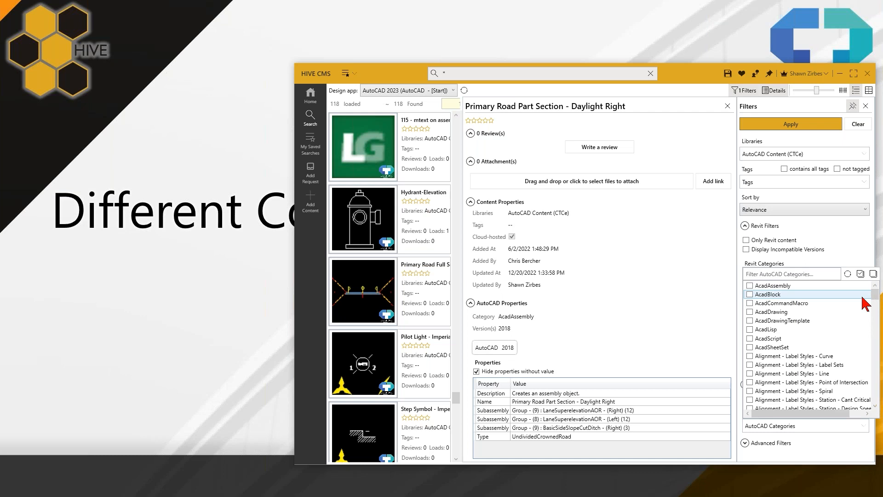
{"action": "left_click", "coordinate": [856, 229]}
{"action": "left_click", "coordinate": [857, 230]}
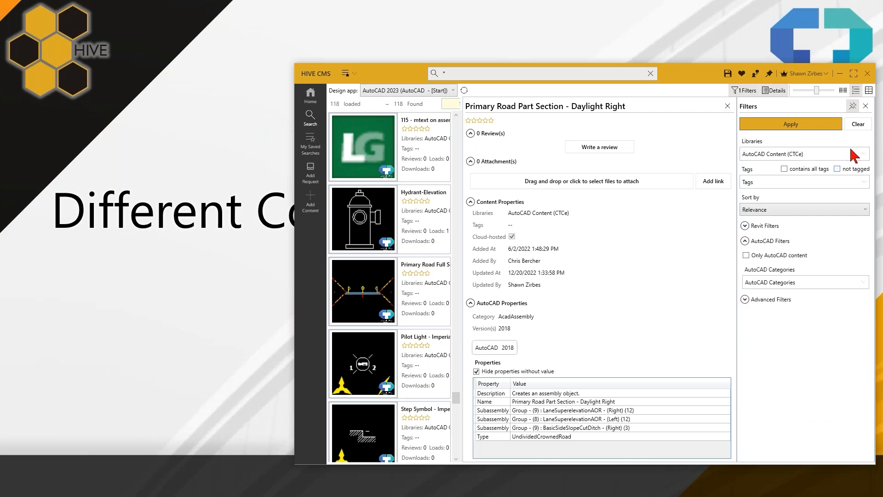
- Return the search results to thumbnail view and hide the content details
{"action": "left_click", "coordinate": [844, 91]}
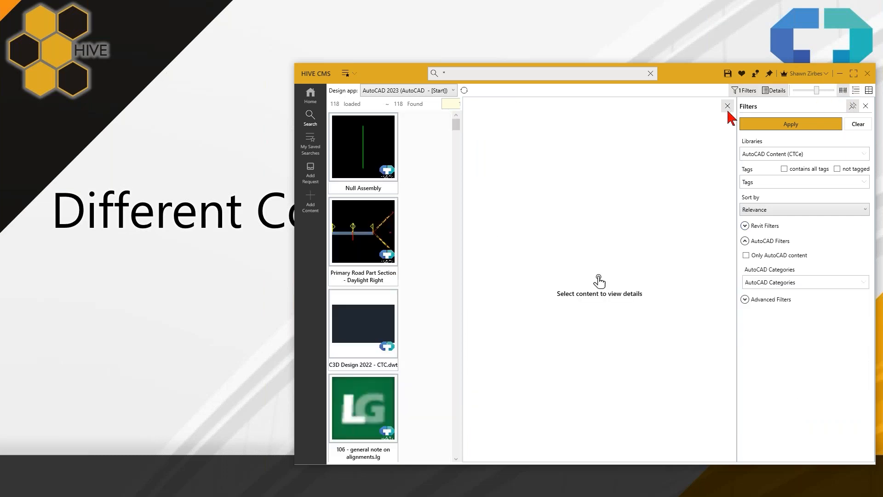
{"action": "left_click", "coordinate": [730, 109]}
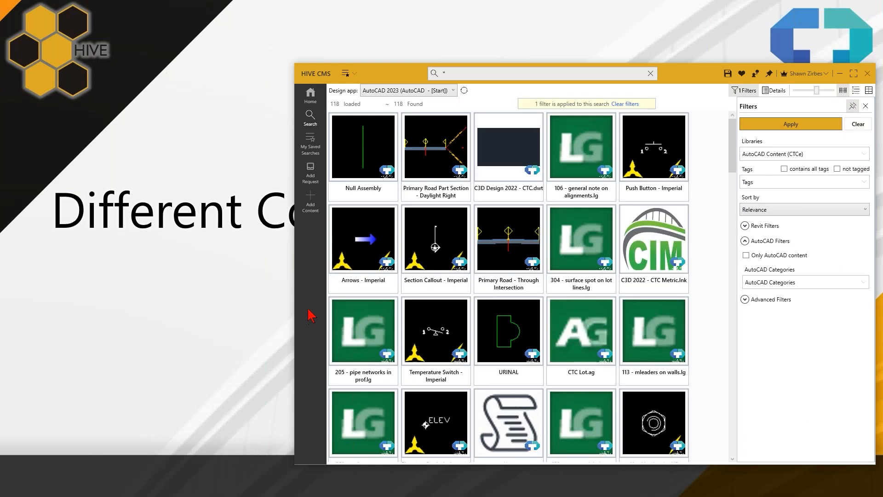
- Start adding content and bring in the Trees, Vehicles and Window - Imperial drawings from the Temp\Blocks folder
{"action": "left_click", "coordinate": [312, 209]}
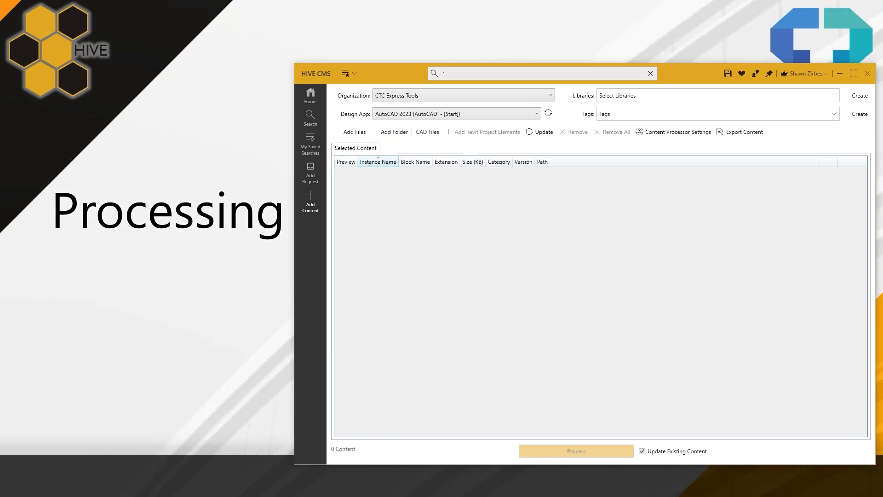
{"action": "left_click_drag", "start_coordinate": [0, 28], "coordinate": [140, 16]}
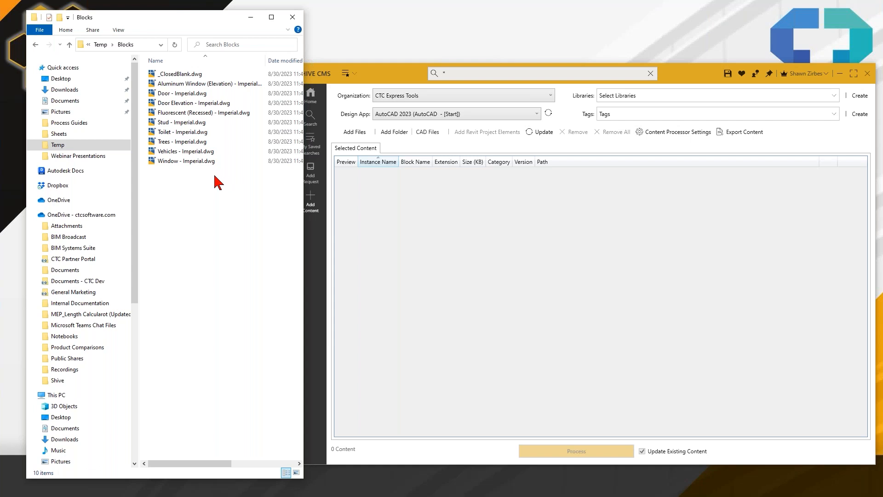
{"action": "left_click", "coordinate": [770, 73]}
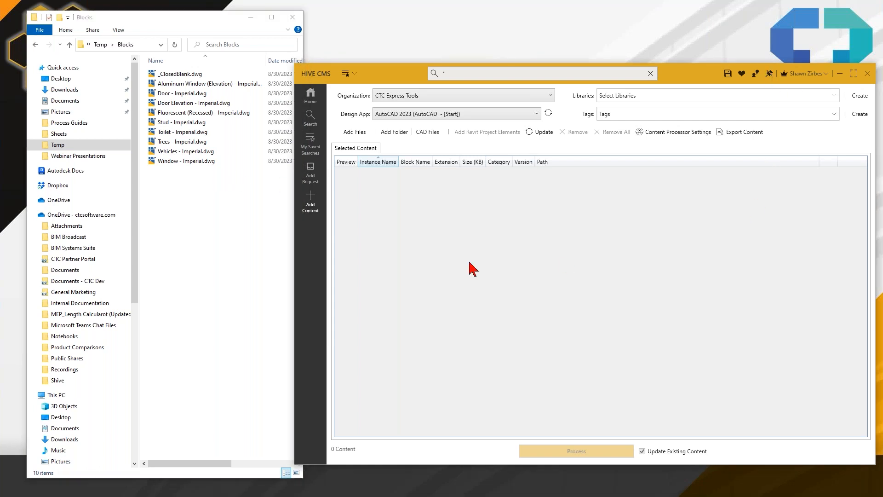
{"action": "left_click_drag", "start_coordinate": [204, 180], "coordinate": [173, 147]}
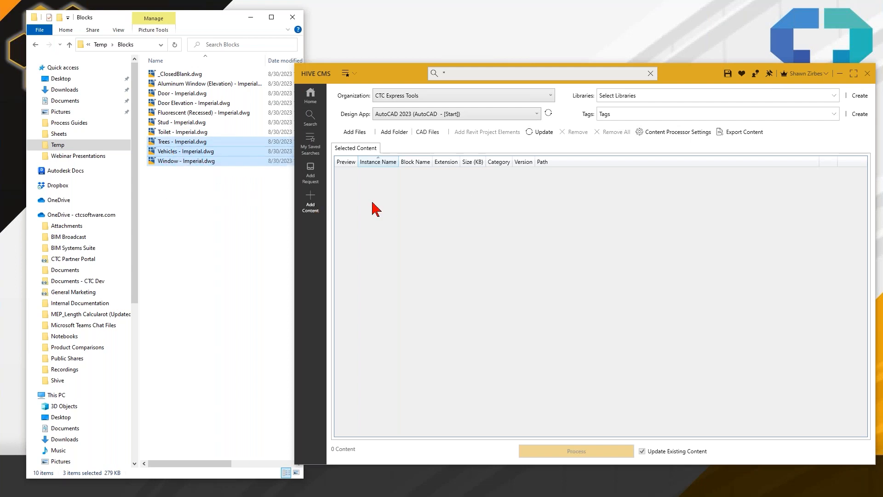
{"action": "left_click_drag", "start_coordinate": [195, 161], "coordinate": [474, 257]}
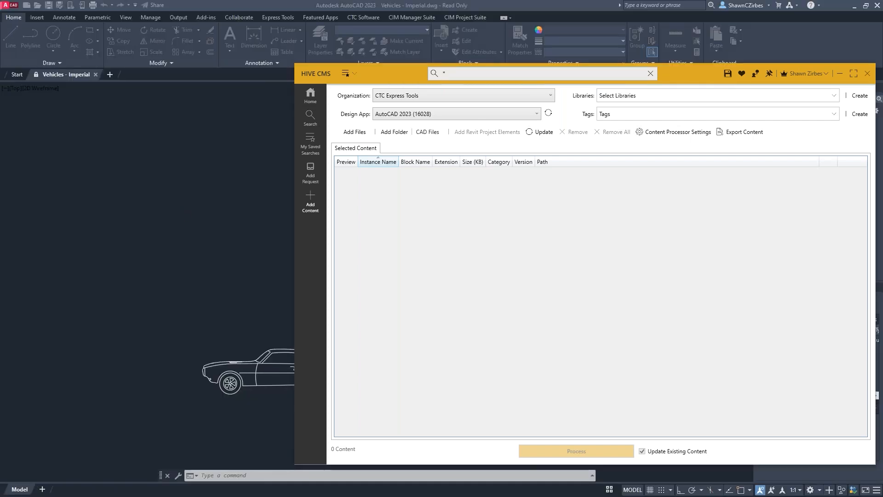
- Narrow the HIVE CMS window and decline opening the drawings in the Block Editor so they finish loading
{"action": "left_click_drag", "start_coordinate": [295, 239], "coordinate": [191, 171]}
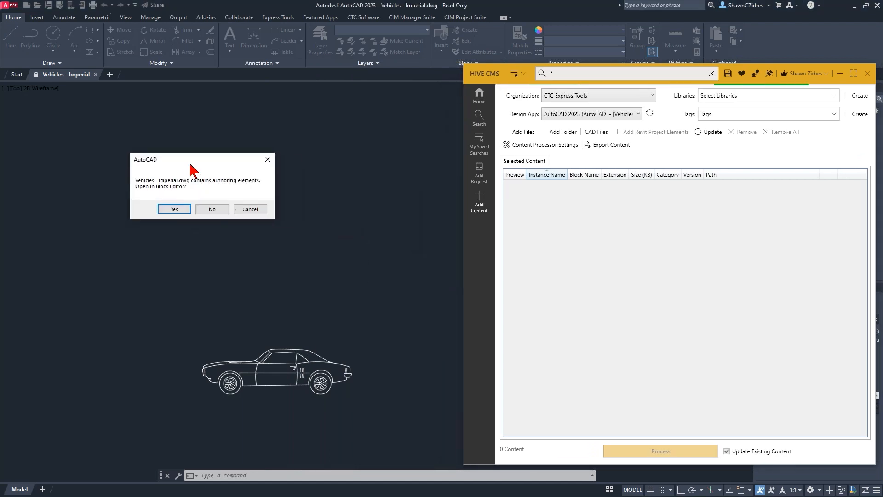
{"action": "left_click", "coordinate": [220, 212]}
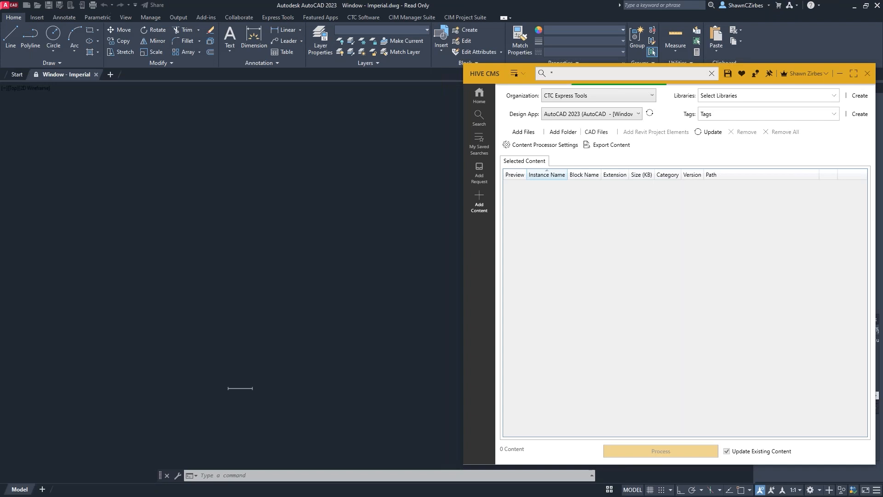
{"action": "left_click", "coordinate": [451, 271]}
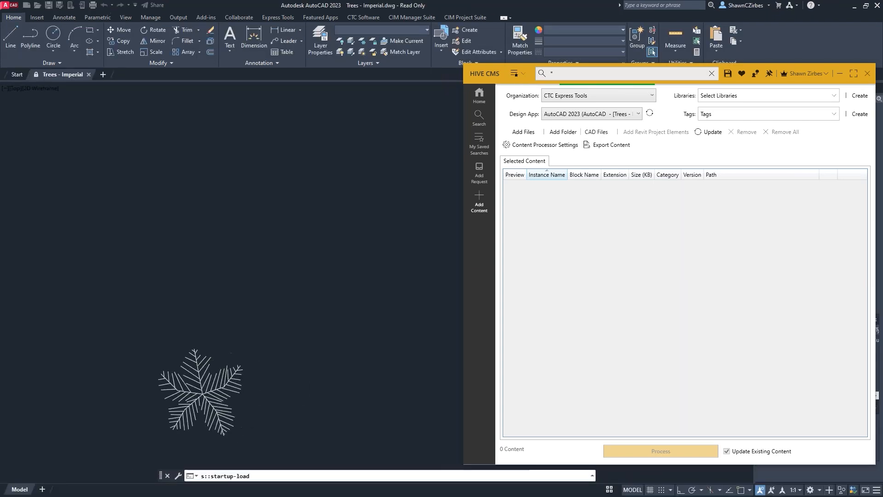
{"action": "left_click", "coordinate": [451, 271]}
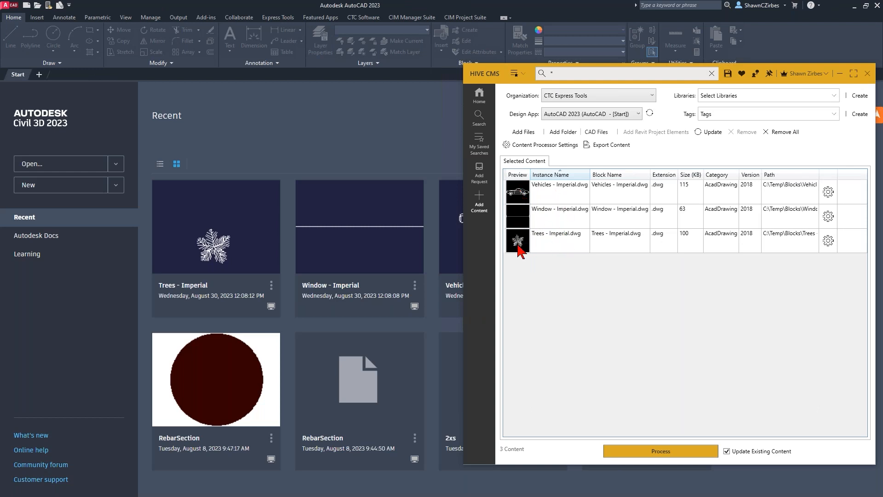
- Widen the HIVE CMS window and assign the added drawings to the AutoCAD Content (CTCe) library
{"action": "left_click_drag", "start_coordinate": [464, 278], "coordinate": [362, 286]}
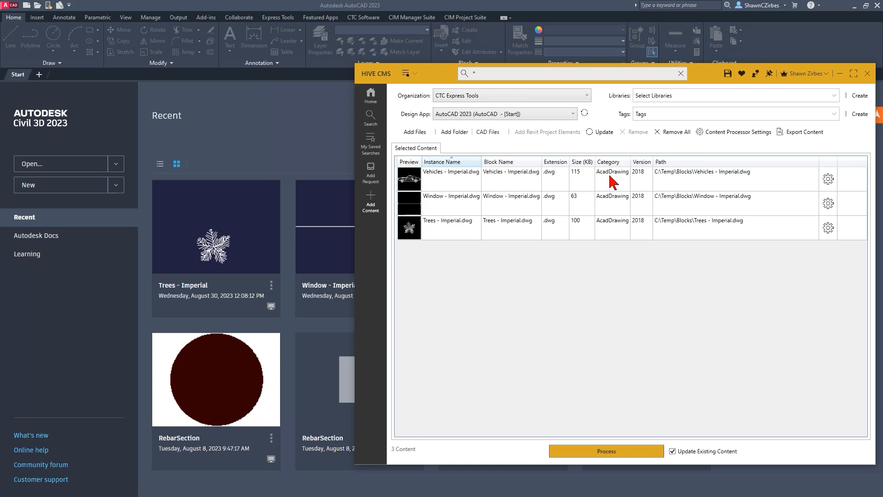
{"action": "left_click", "coordinate": [675, 97]}
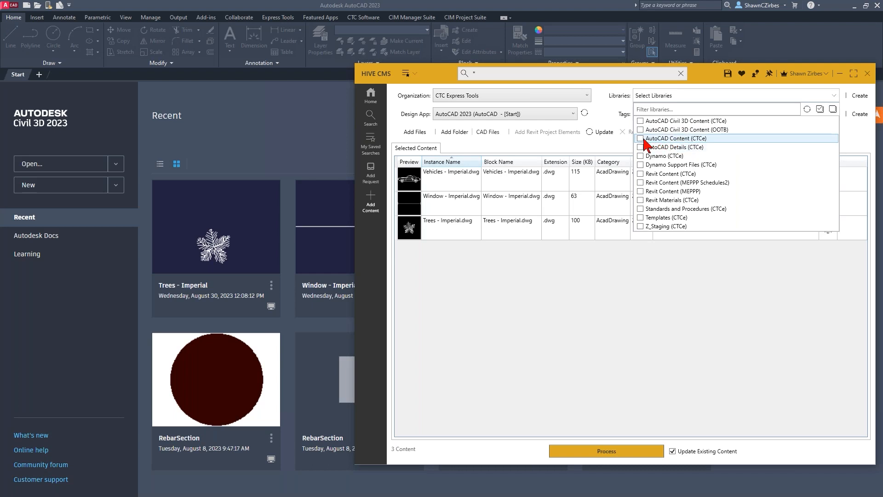
{"action": "left_click", "coordinate": [669, 139]}
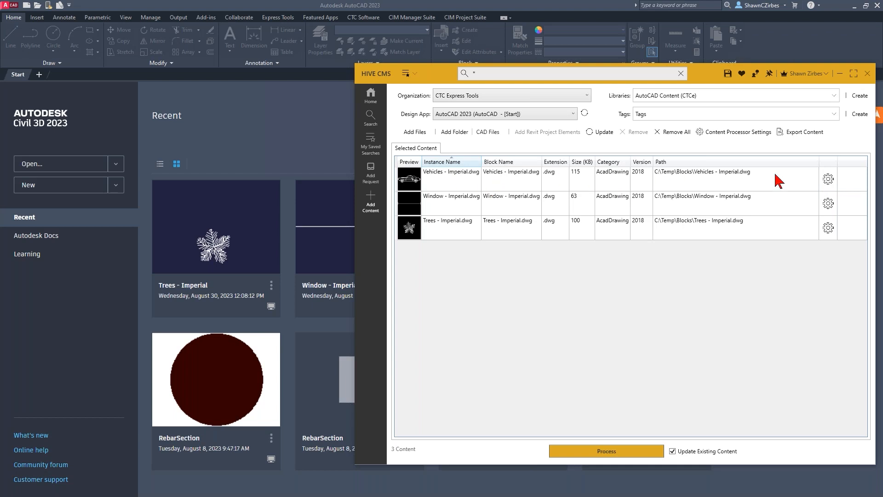
- Review the Vehicles - Imperial block insertion settings, try Auto as the layer, and discard the changes
{"action": "left_click", "coordinate": [831, 183]}
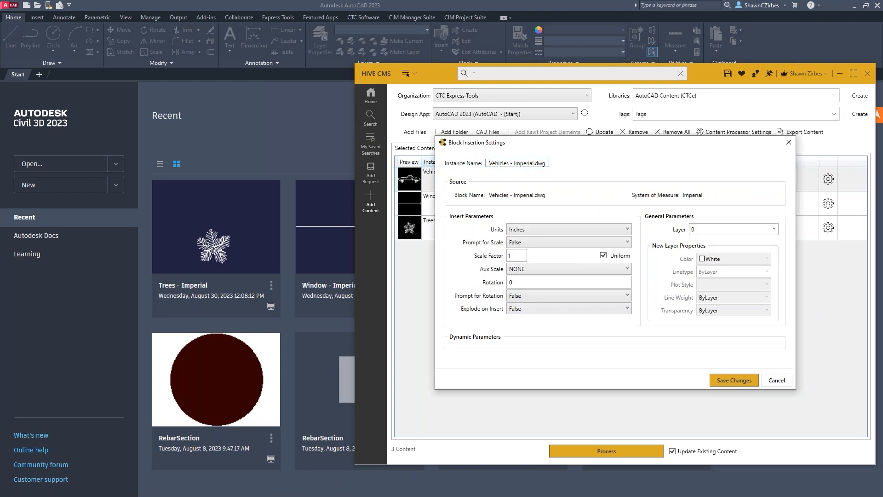
{"action": "left_click_drag", "start_coordinate": [627, 145], "coordinate": [602, 141]}
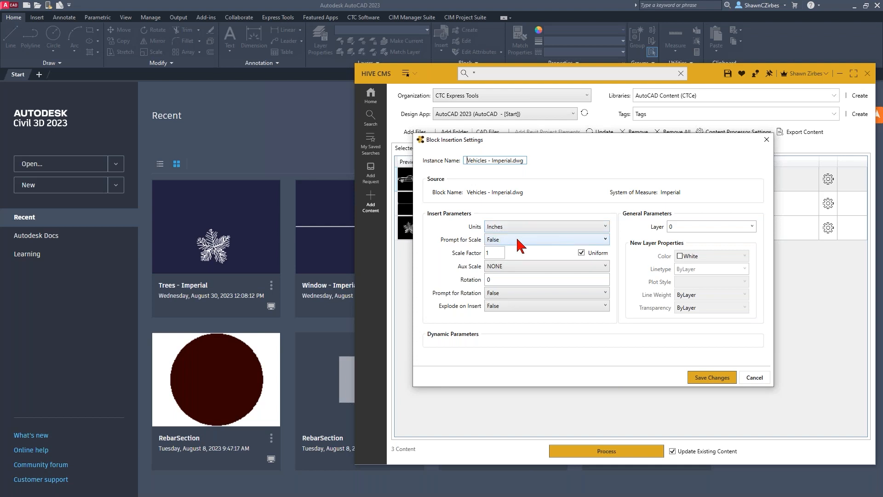
{"action": "double_click", "coordinate": [497, 254]}
{"action": "left_click", "coordinate": [682, 227]}
{"action": "left_click", "coordinate": [752, 225]}
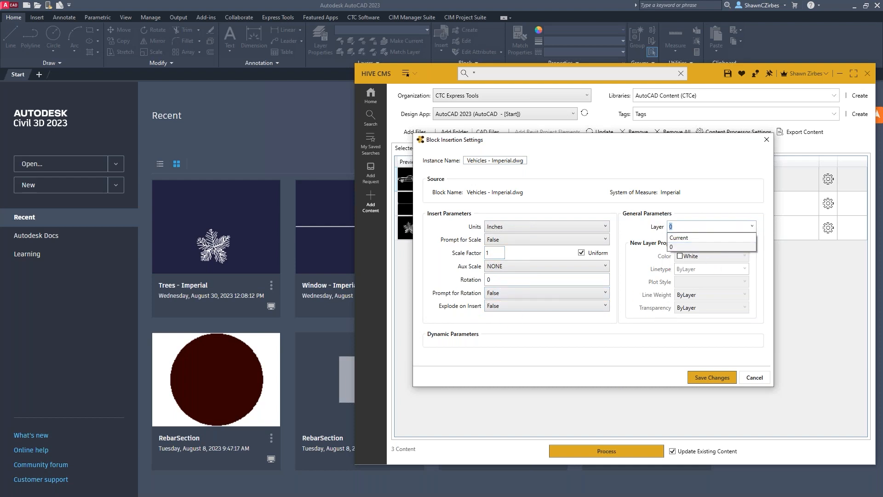
{"action": "left_click", "coordinate": [717, 236]}
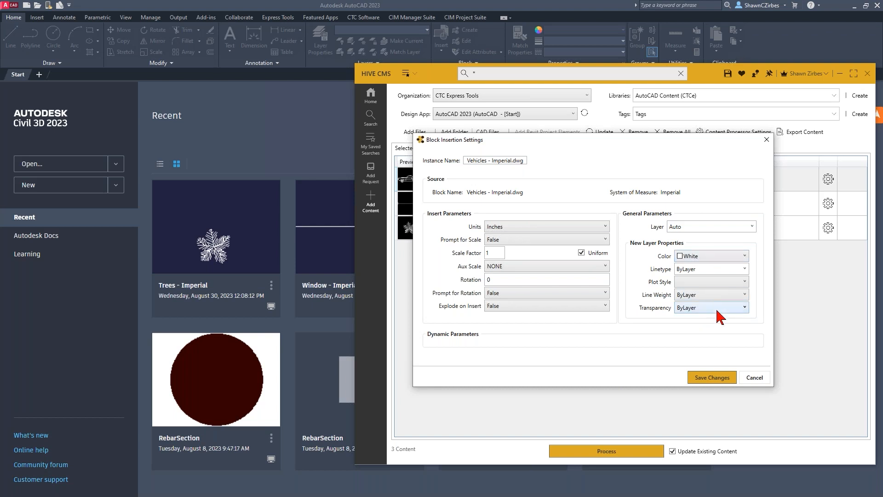
{"action": "left_click_drag", "start_coordinate": [649, 143], "coordinate": [695, 143]}
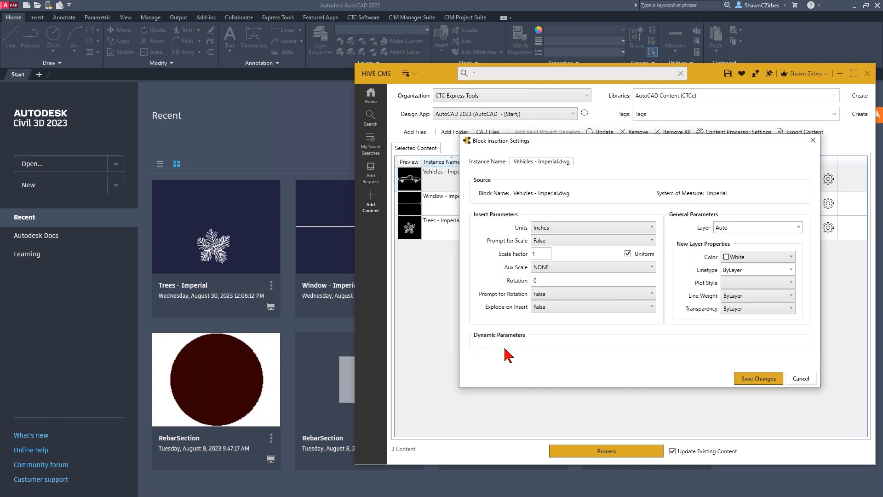
{"action": "left_click_drag", "start_coordinate": [500, 144], "coordinate": [502, 153]}
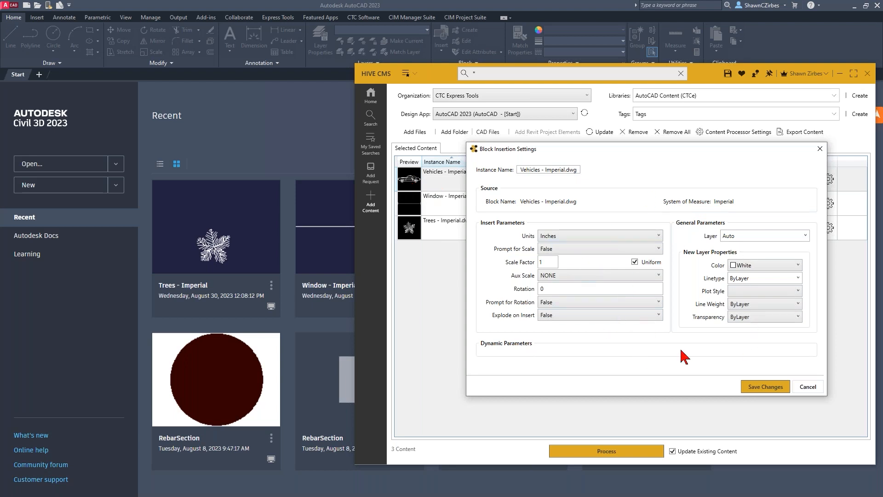
{"action": "left_click", "coordinate": [808, 387]}
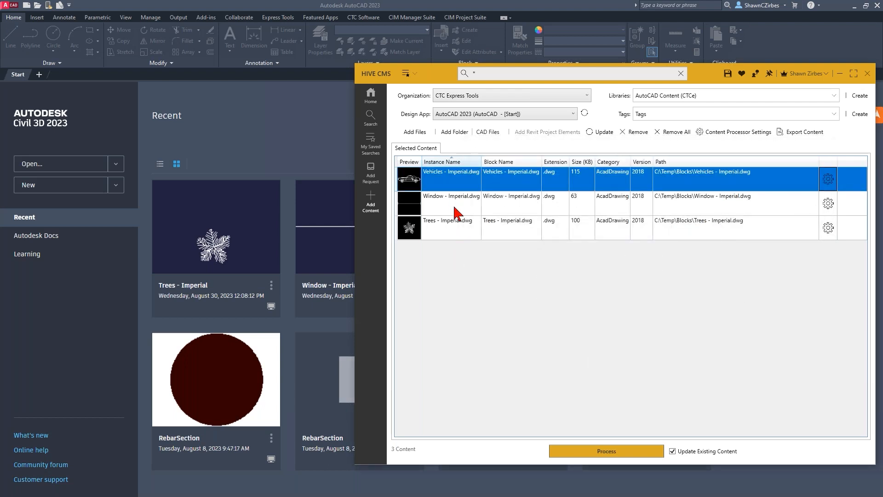
- Clear the selected content list and load elements from the container drawing Civil - Imperial.dwg in AutoCAD 2023's Sample\en-us\Dynamic Blocks folder
{"action": "left_click", "coordinate": [674, 132]}
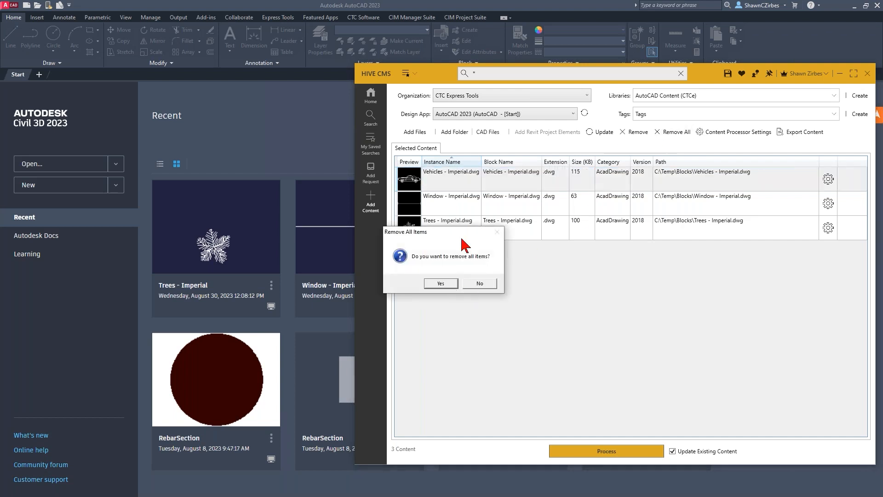
{"action": "left_click", "coordinate": [440, 284]}
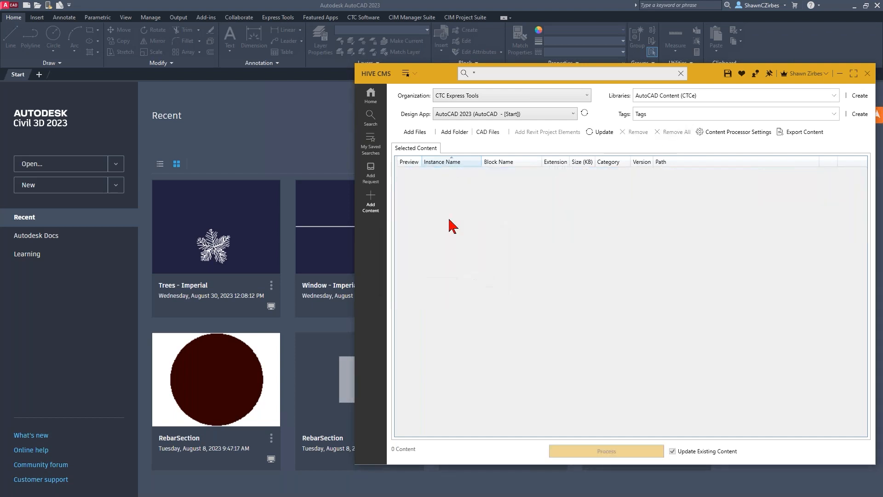
{"action": "left_click", "coordinate": [487, 133]}
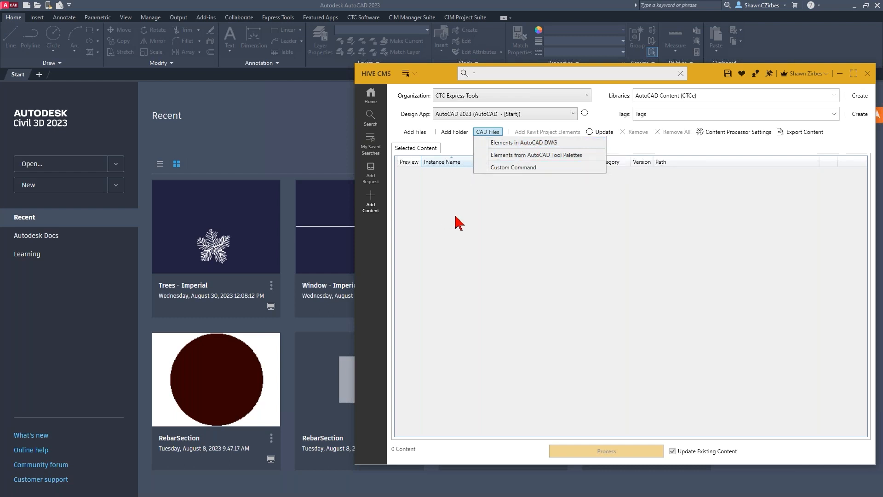
{"action": "left_click", "coordinate": [502, 144]}
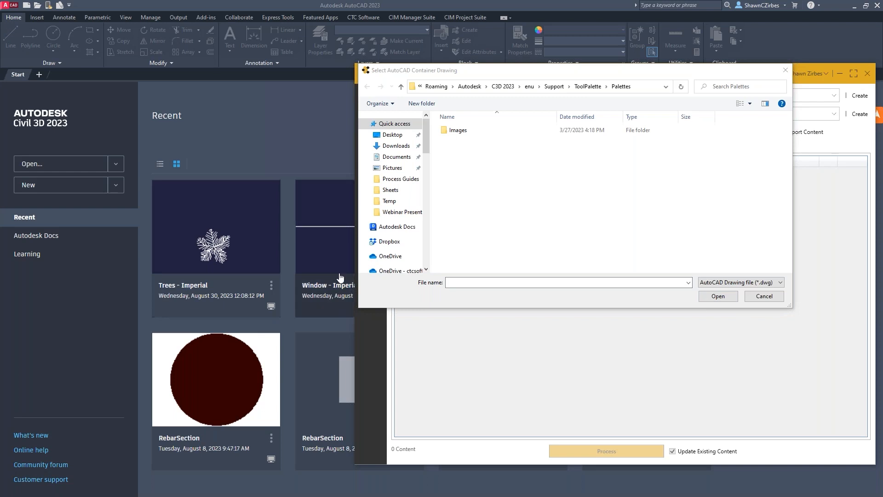
{"action": "left_click", "coordinate": [478, 282]}
{"action": "type", "text": "C:\\Program Files\\Autodesk\\AutoCAD 2023\\Sample\\en-us\\Dynamic Blocks"}
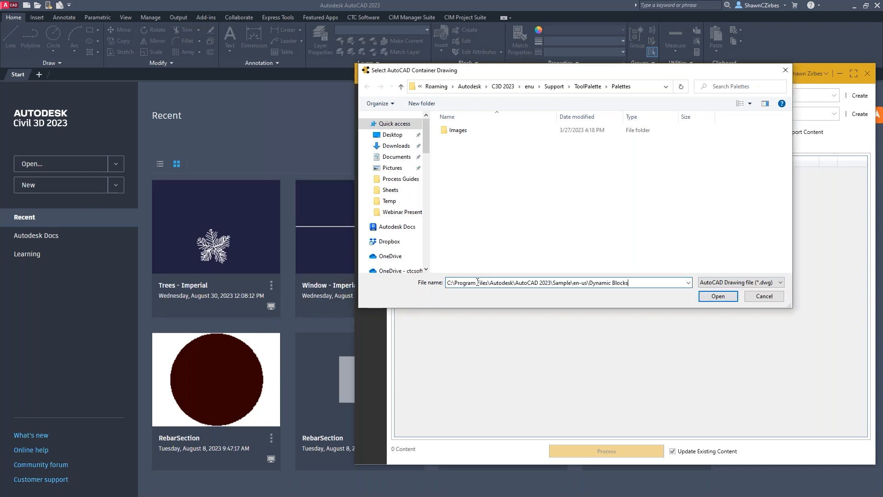
{"action": "key", "text": "Return"}
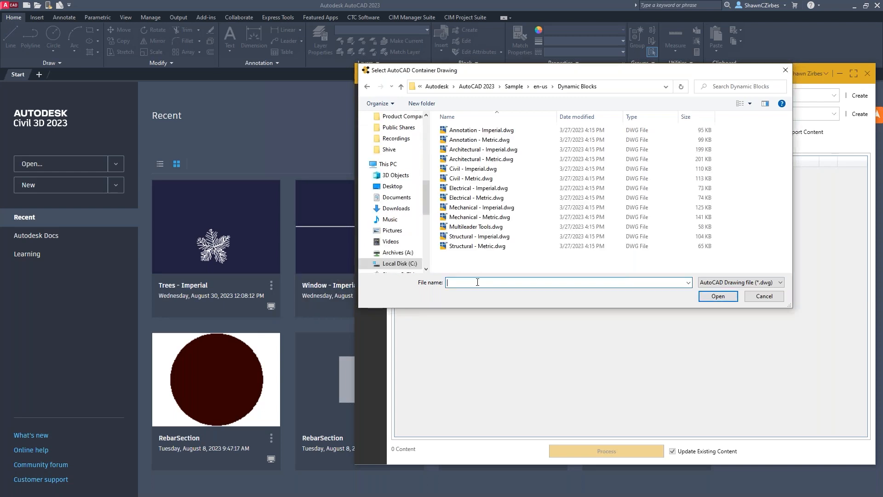
{"action": "left_click", "coordinate": [473, 169]}
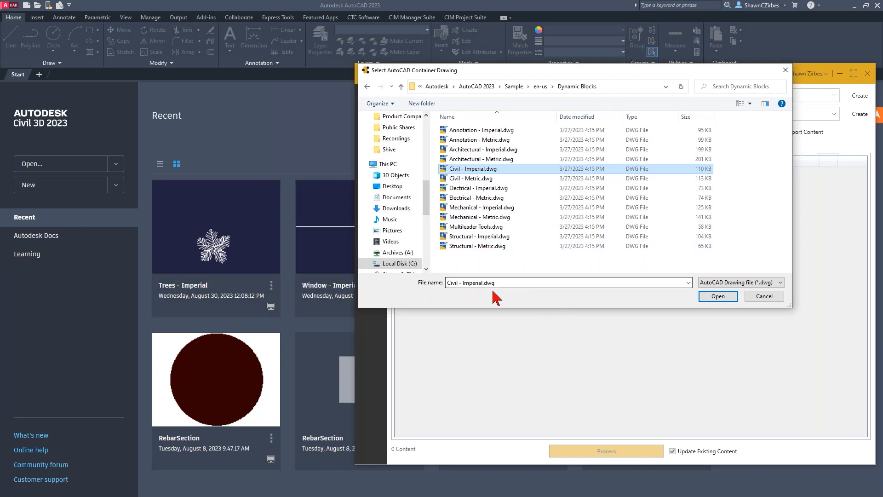
{"action": "left_click", "coordinate": [719, 296]}
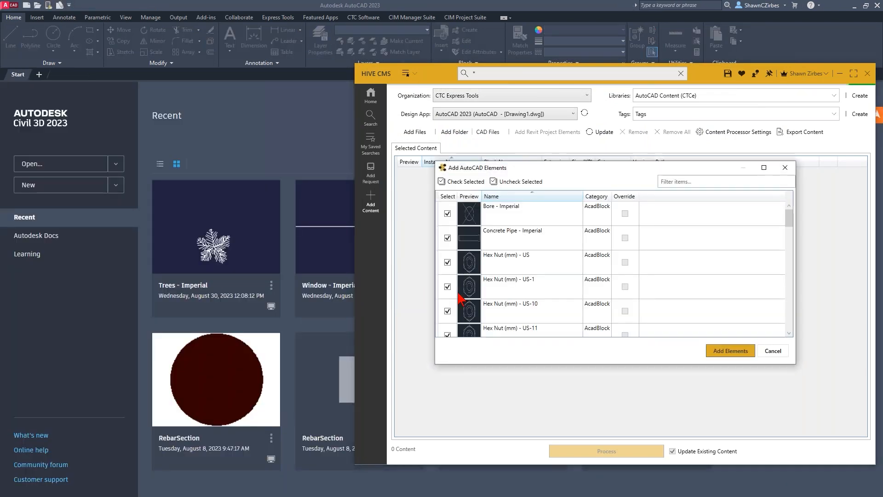
- Look through the blocks in the container drawing and exclude the Hex Nut (mm) - US blocks from the elements to add
{"action": "left_click_drag", "start_coordinate": [558, 171], "coordinate": [422, 97]}
{"action": "scroll", "coordinate": [366, 186], "scroll_direction": "down", "scroll_amount": 2}
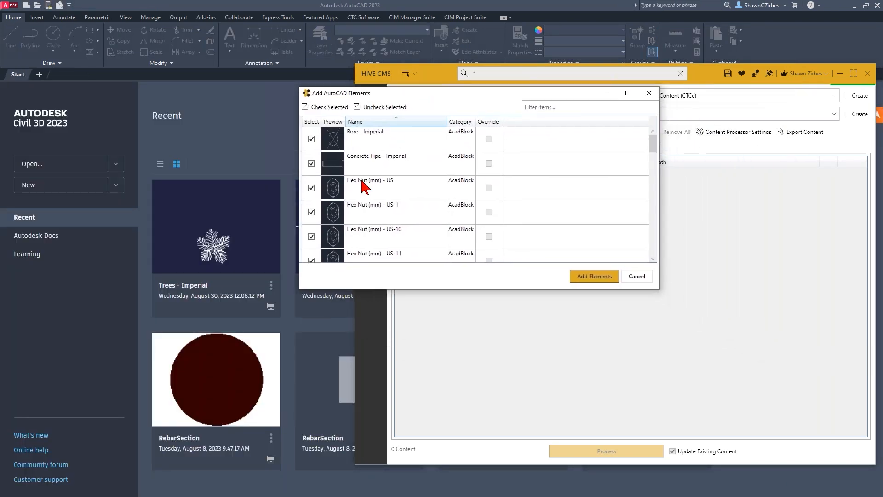
{"action": "scroll", "coordinate": [373, 186], "scroll_direction": "down", "scroll_amount": 10}
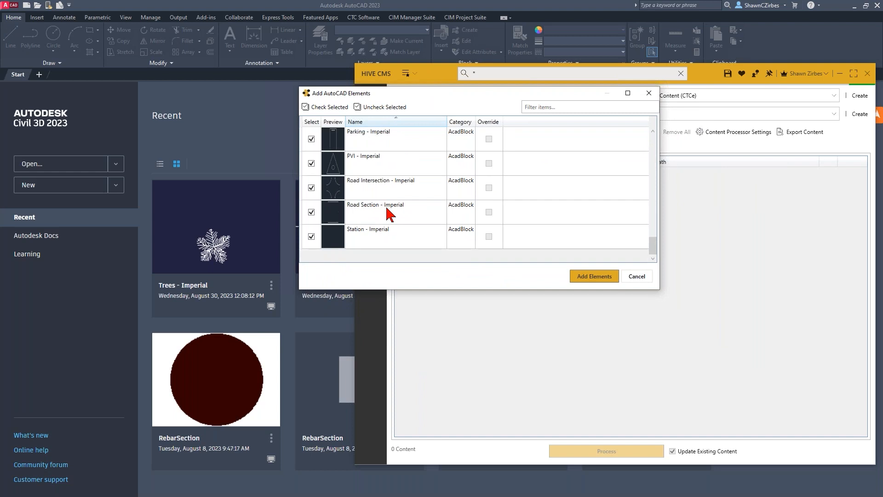
{"action": "scroll", "coordinate": [385, 223], "scroll_direction": "up", "scroll_amount": 12}
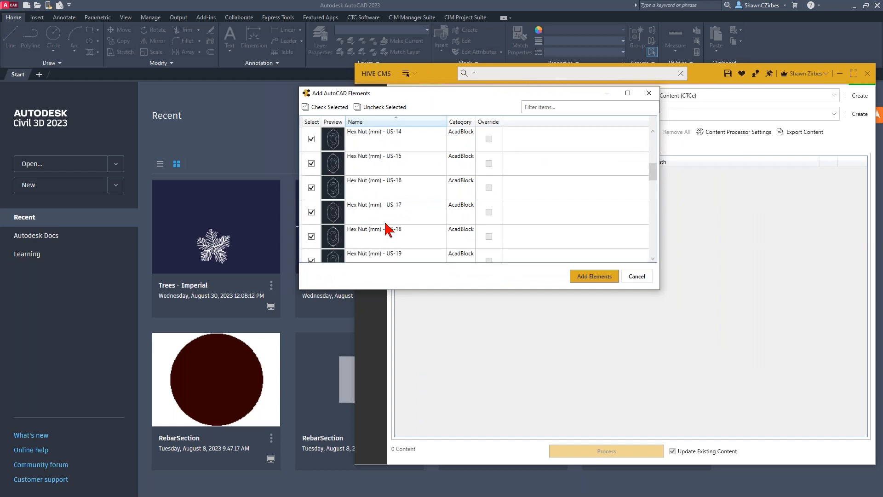
{"action": "scroll", "coordinate": [372, 187], "scroll_direction": "down", "scroll_amount": 10}
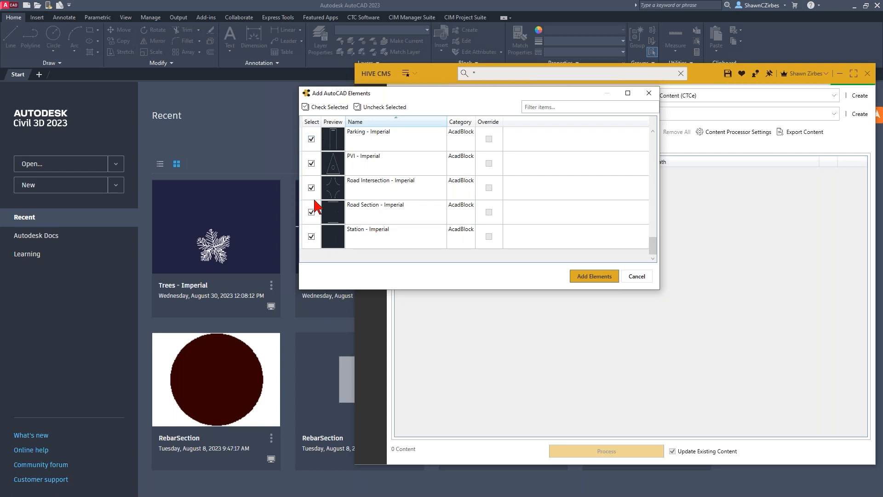
{"action": "left_click", "coordinate": [380, 235]}
{"action": "left_click", "coordinate": [386, 217], "text": "shift"}
{"action": "scroll", "coordinate": [388, 221], "scroll_direction": "up", "scroll_amount": 15}
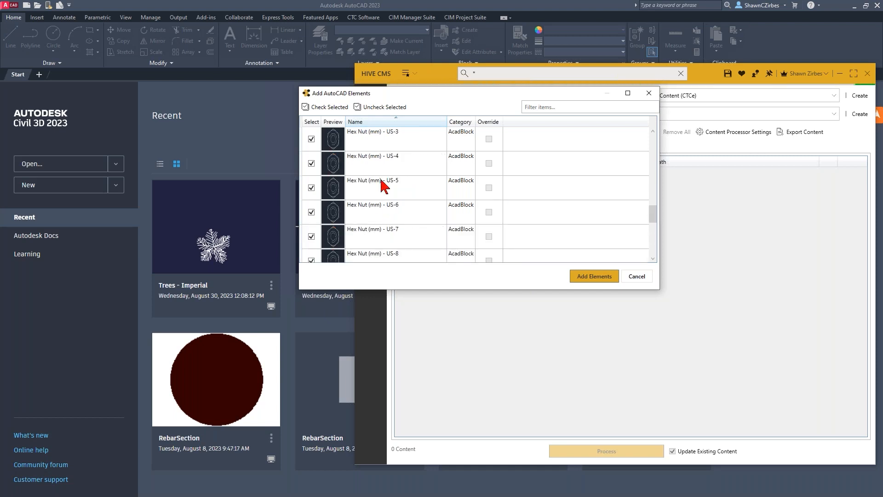
{"action": "scroll", "coordinate": [381, 192], "scroll_direction": "down", "scroll_amount": 10}
{"action": "scroll", "coordinate": [382, 214], "scroll_direction": "up", "scroll_amount": 5}
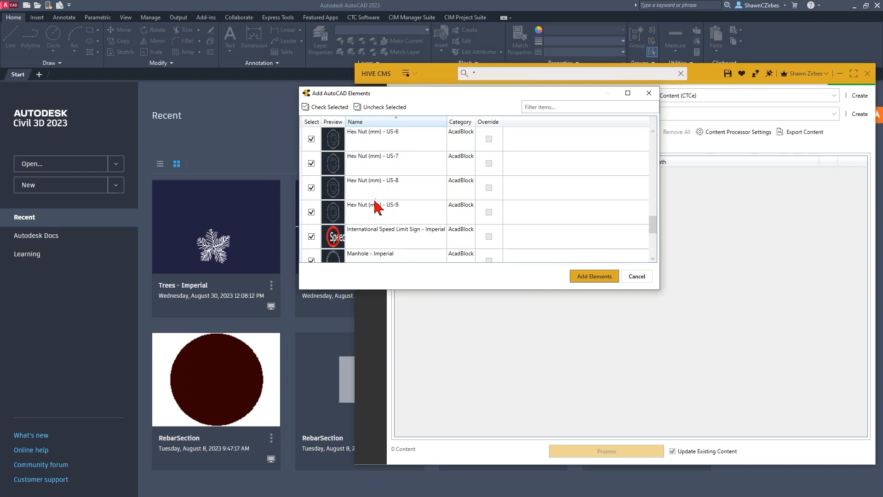
{"action": "left_click", "coordinate": [375, 214], "text": "shift"}
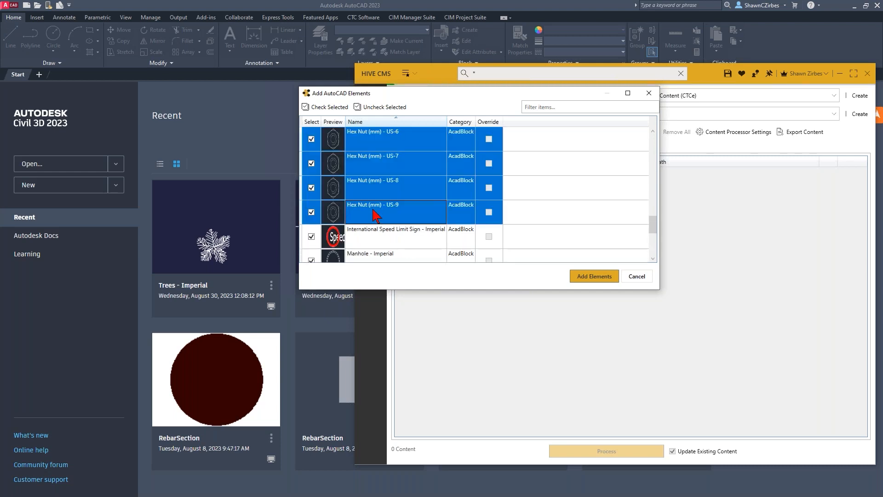
{"action": "left_click", "coordinate": [378, 109]}
- Exclude Road Section and Station - Imperial, and add the remaining Speed Limit Sign, Manhole, Parking, PVI and Road Intersection blocks
{"action": "scroll", "coordinate": [379, 175], "scroll_direction": "down", "scroll_amount": 4}
{"action": "scroll", "coordinate": [373, 172], "scroll_direction": "up", "scroll_amount": 3}
{"action": "scroll", "coordinate": [373, 173], "scroll_direction": "up", "scroll_amount": 1}
{"action": "scroll", "coordinate": [377, 176], "scroll_direction": "down", "scroll_amount": 4}
{"action": "left_click", "coordinate": [370, 214]}
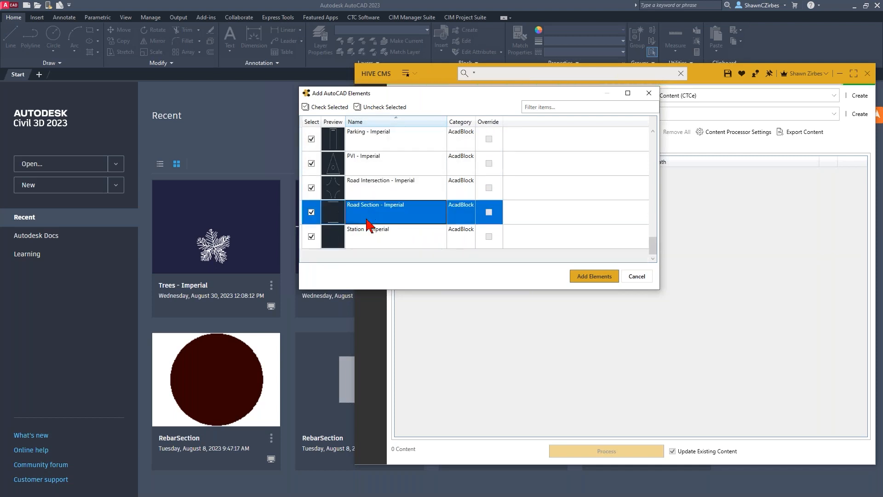
{"action": "left_click", "coordinate": [373, 237], "text": "shift"}
{"action": "left_click", "coordinate": [363, 109]}
{"action": "scroll", "coordinate": [368, 167], "scroll_direction": "up", "scroll_amount": 1}
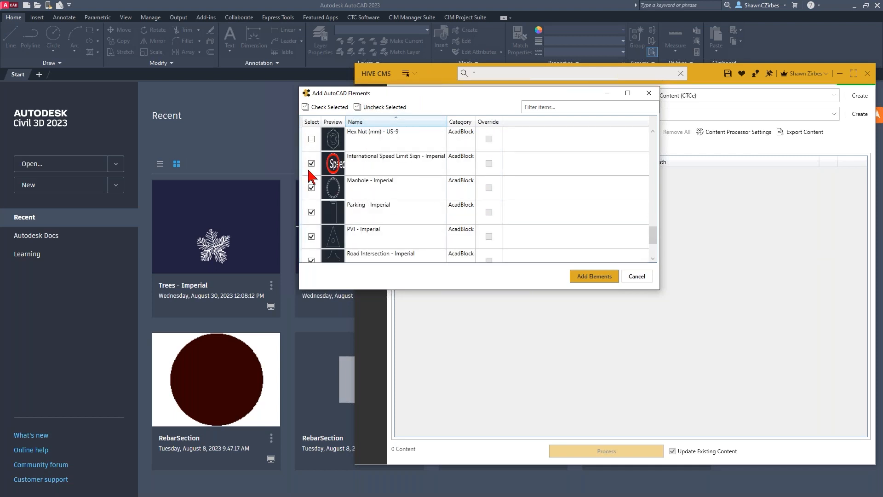
{"action": "scroll", "coordinate": [317, 237], "scroll_direction": "down", "scroll_amount": 1}
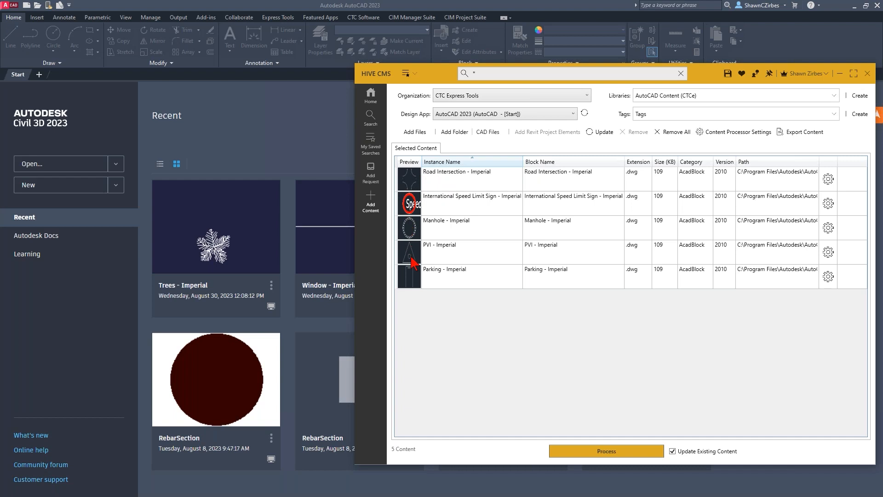
- Set the rotation to 0 in the Road Intersection - Imperial block's insertion settings
{"action": "left_click", "coordinate": [830, 181]}
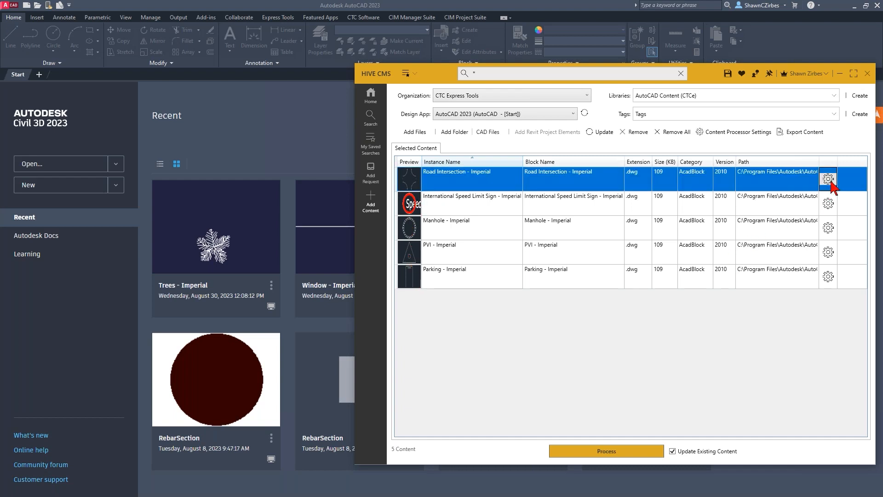
{"action": "left_click", "coordinate": [828, 179]}
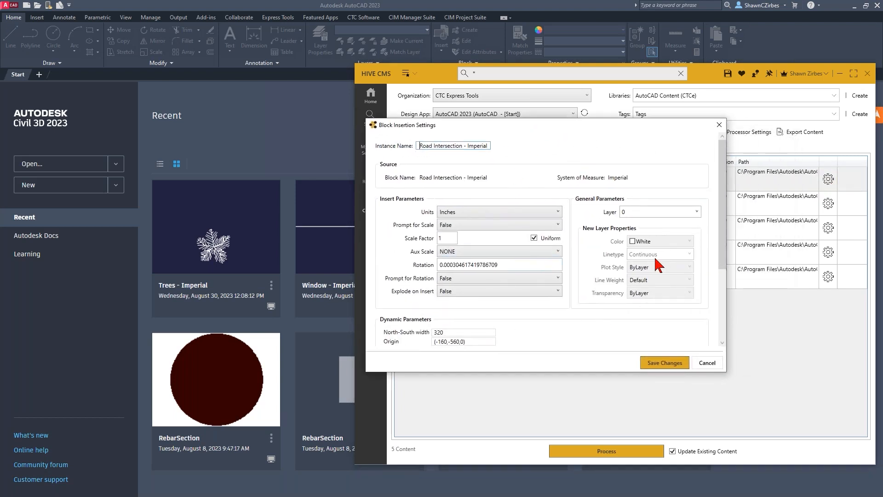
{"action": "double_click", "coordinate": [502, 268]}
{"action": "left_click_drag", "start_coordinate": [487, 125], "coordinate": [622, 150]}
{"action": "left_click_drag", "start_coordinate": [637, 292], "coordinate": [547, 304]}
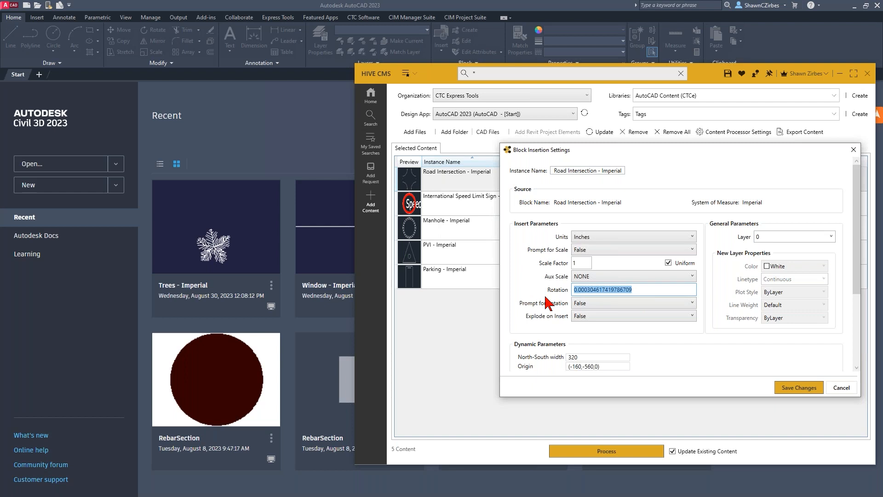
{"action": "type", "text": "0"}
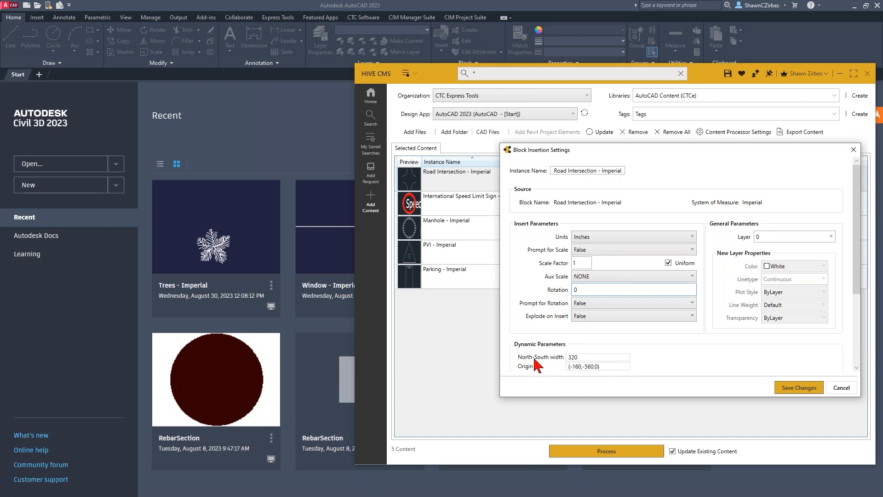
- Check the North-South width and Origin dynamic parameters and save the Road Intersection block's insertion settings
{"action": "left_click", "coordinate": [588, 359]}
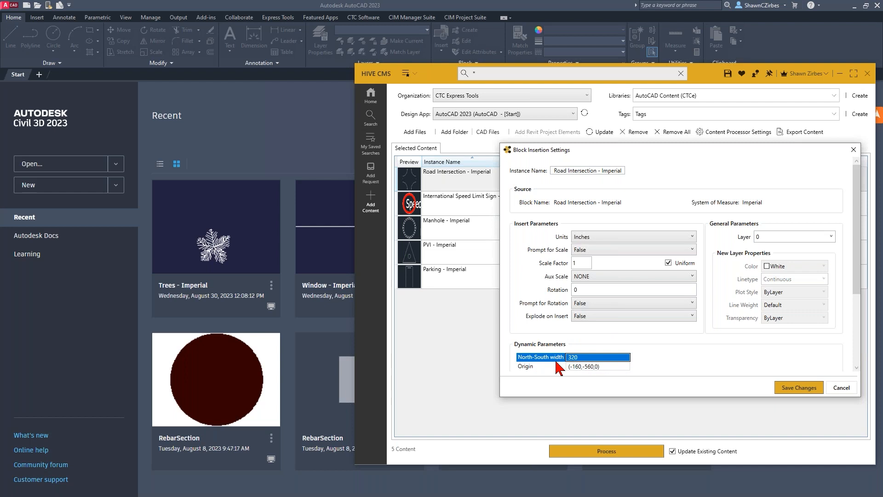
{"action": "left_click", "coordinate": [592, 368]}
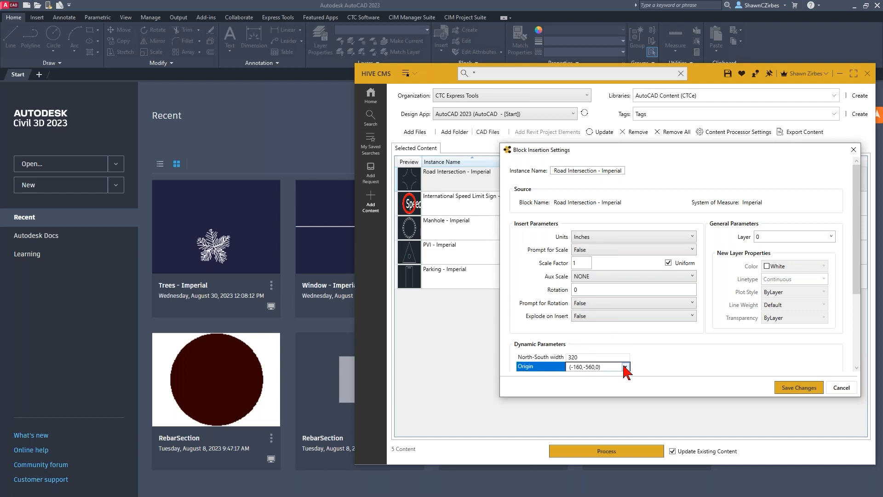
{"action": "left_click", "coordinate": [626, 367]}
{"action": "left_click", "coordinate": [628, 366]}
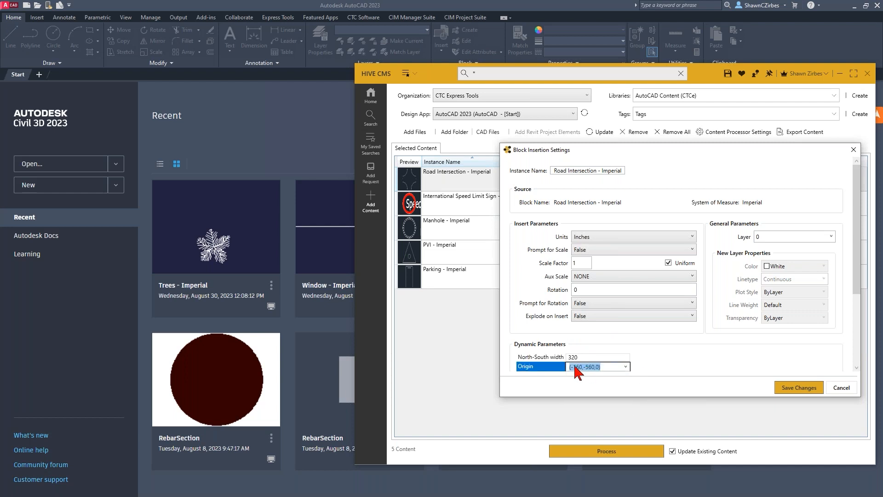
{"action": "left_click", "coordinate": [612, 358]}
{"action": "left_click", "coordinate": [626, 358]}
{"action": "left_click", "coordinate": [598, 368]}
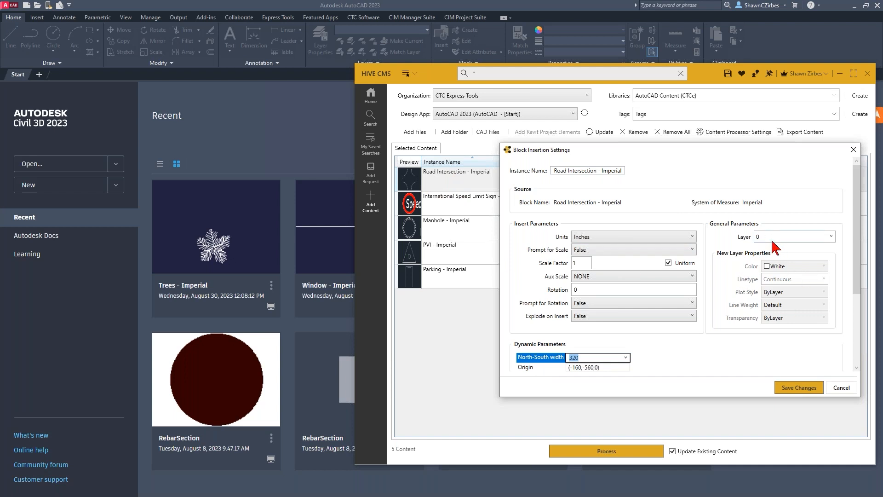
{"action": "left_click", "coordinate": [796, 390]}
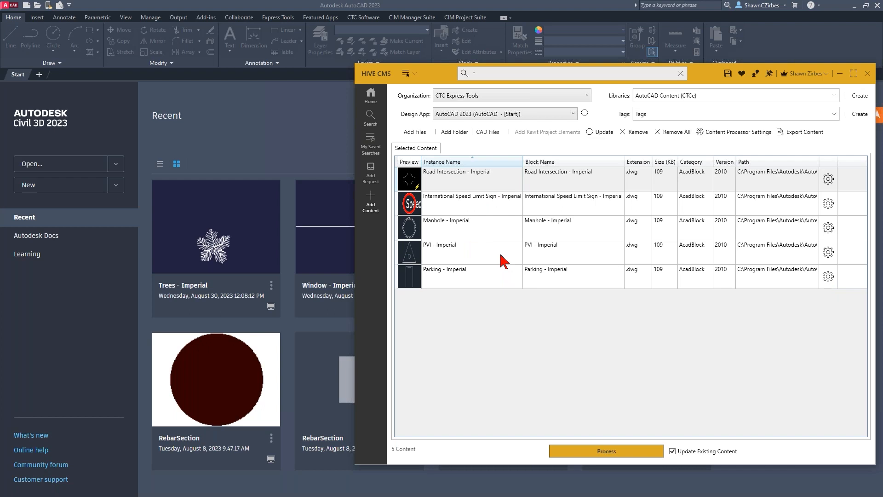
- Look at the name, description and command string fields of the Add Custom Command form, and close it without adding a command
{"action": "left_click", "coordinate": [488, 132]}
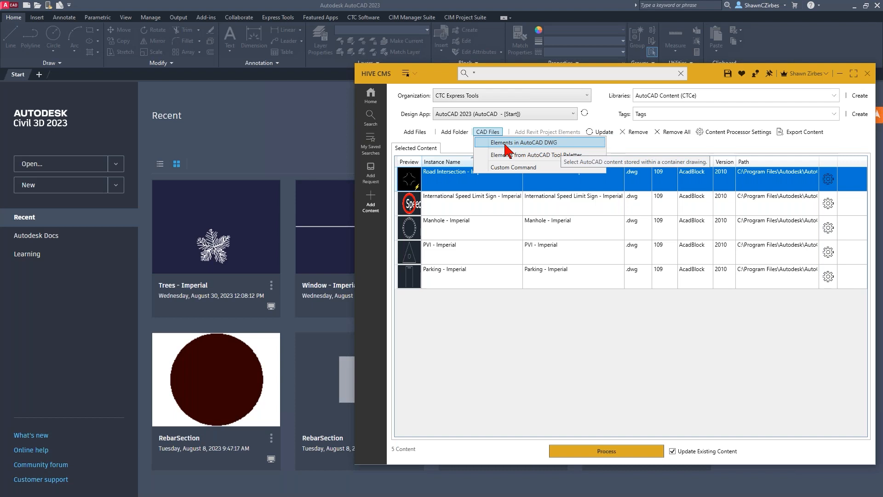
{"action": "left_click", "coordinate": [503, 167]}
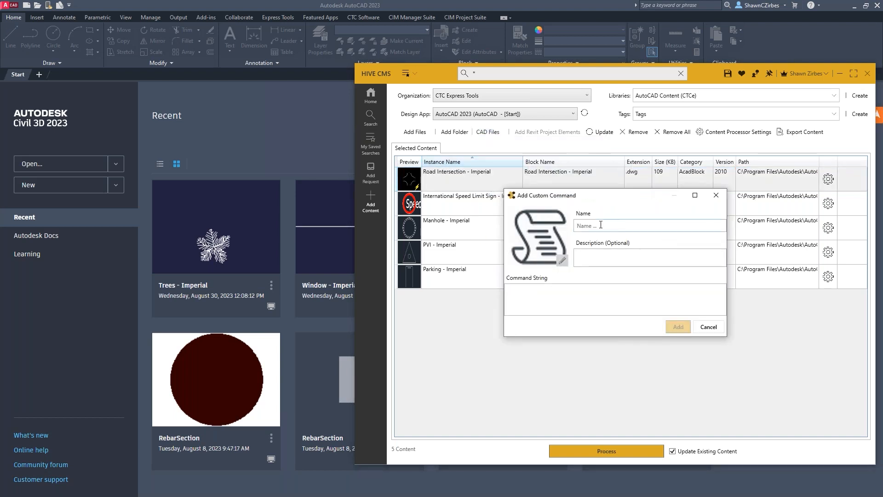
{"action": "left_click", "coordinate": [525, 297]}
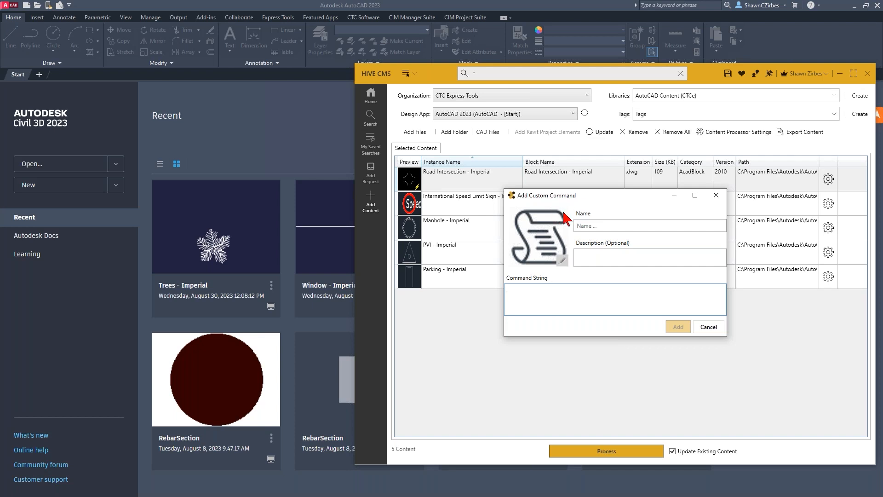
{"action": "left_click", "coordinate": [709, 328]}
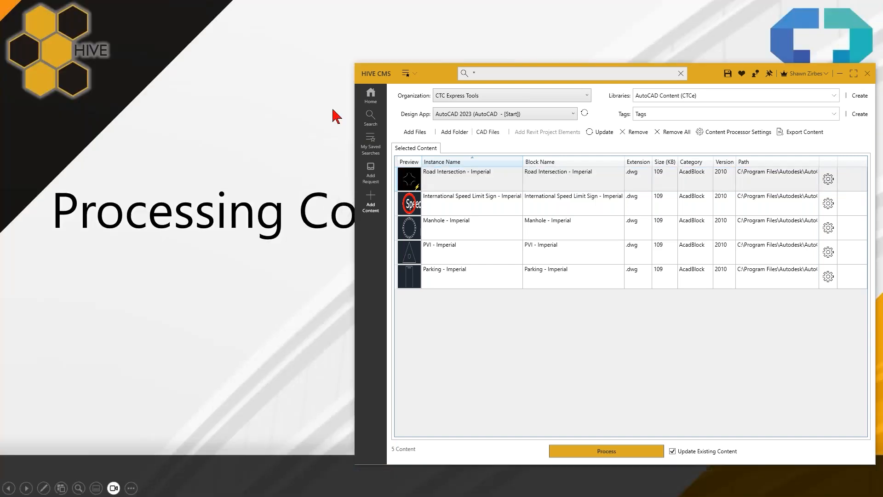
- Switch to Civil 3D and open the recent drawing Assembly-1c as read-only
{"action": "left_click", "coordinate": [673, 51]}
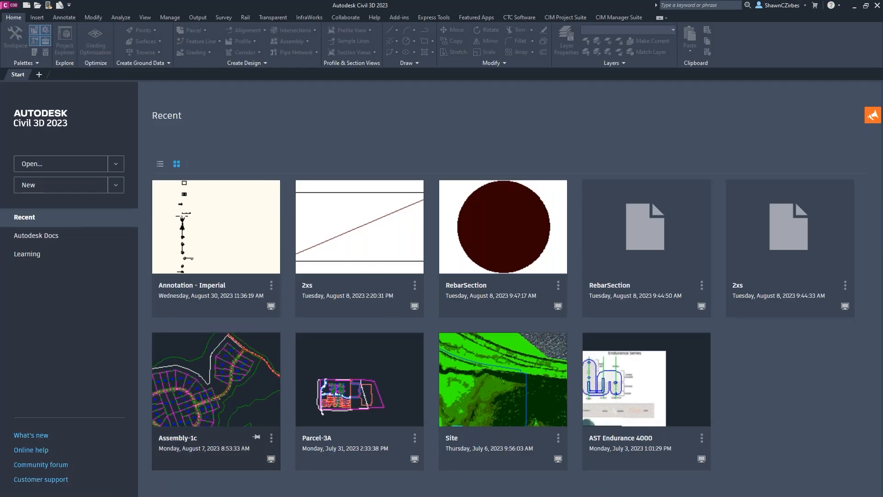
{"action": "left_click", "coordinate": [271, 438]}
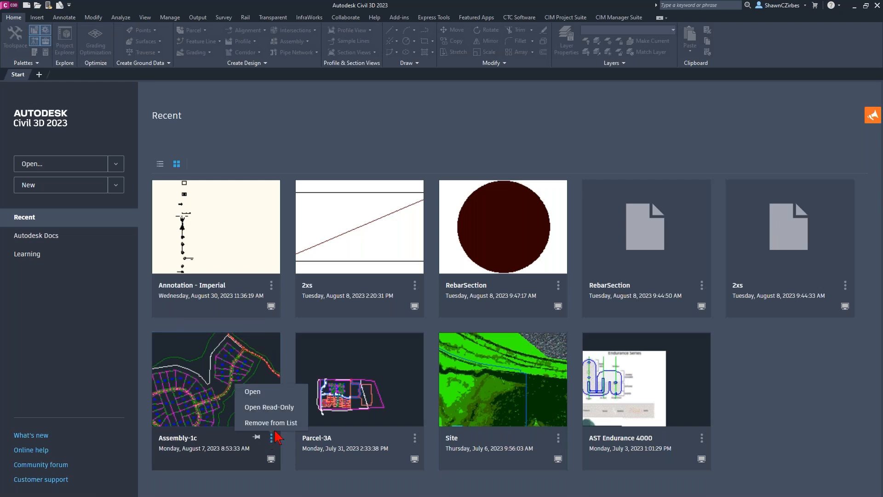
{"action": "left_click", "coordinate": [259, 392]}
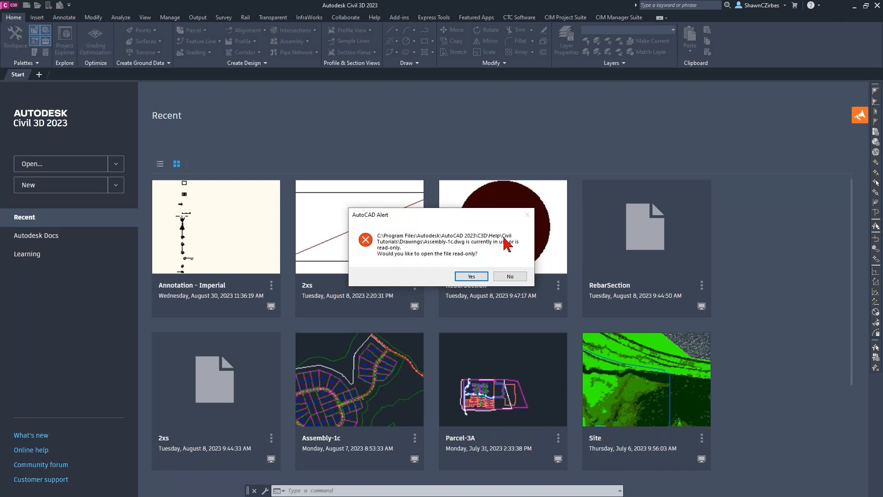
{"action": "left_click", "coordinate": [474, 278]}
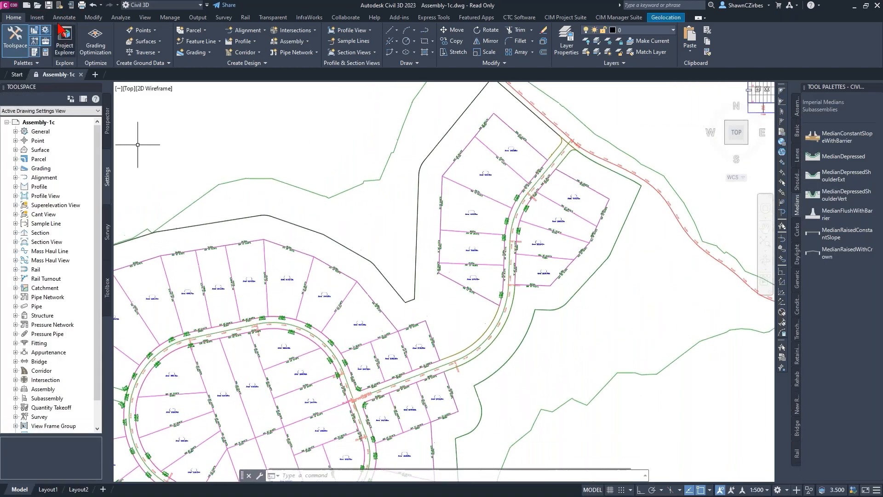
{"action": "left_click", "coordinate": [7, 5]}
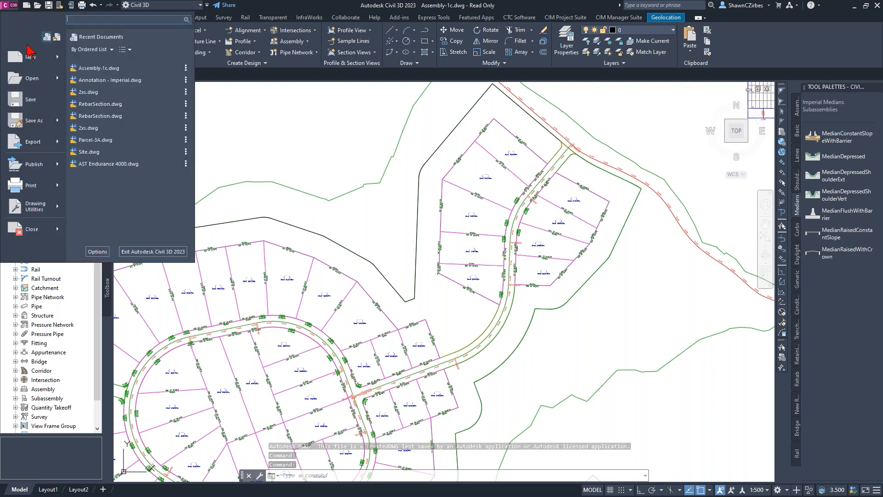
{"action": "mouse_move", "coordinate": [59, 127]}
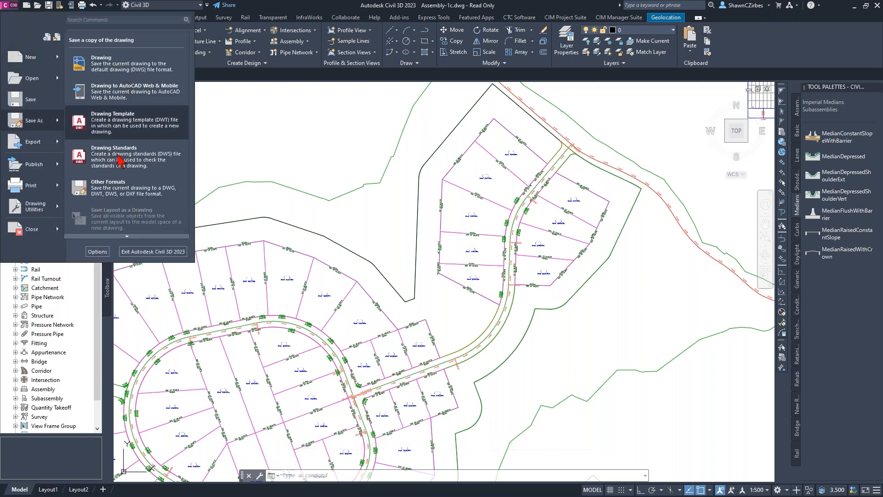
{"action": "left_click", "coordinate": [110, 61]}
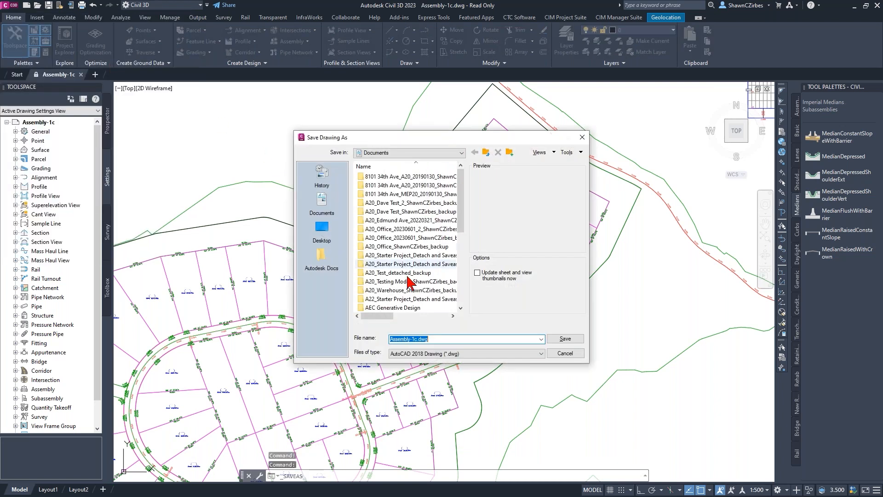
{"action": "left_click_drag", "start_coordinate": [461, 198], "coordinate": [465, 149]}
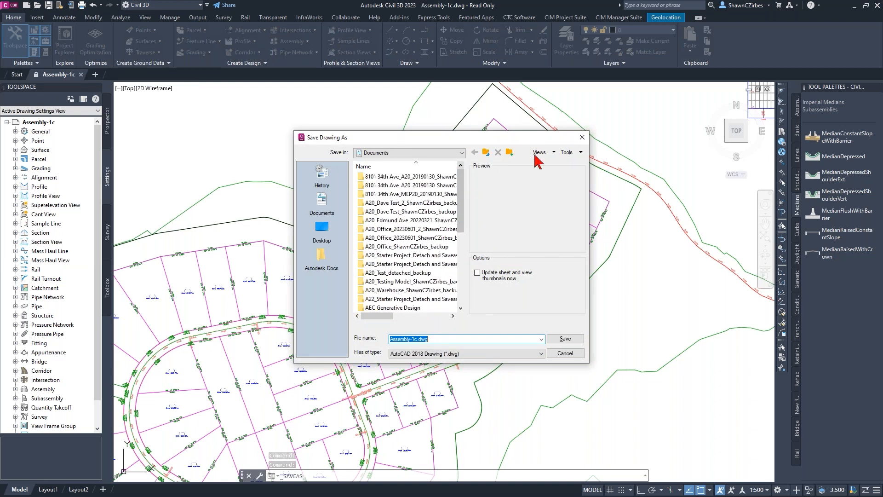
{"action": "left_click", "coordinate": [582, 138]}
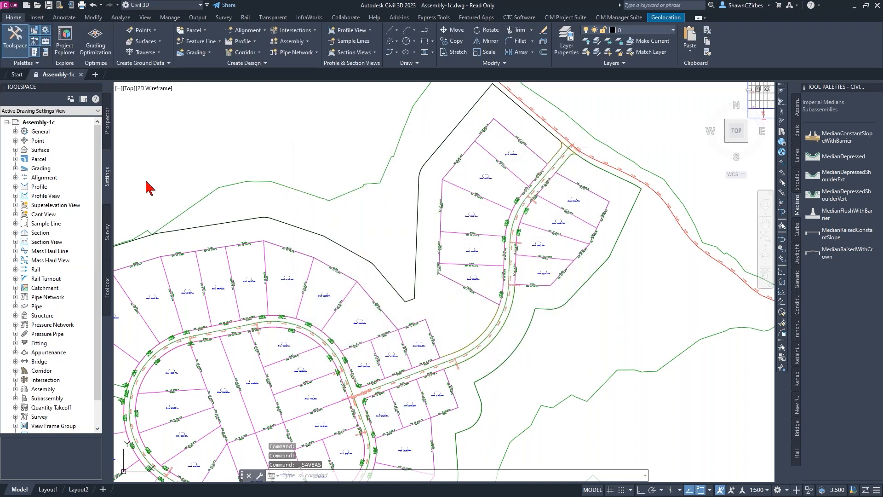
{"action": "left_click", "coordinate": [185, 165]}
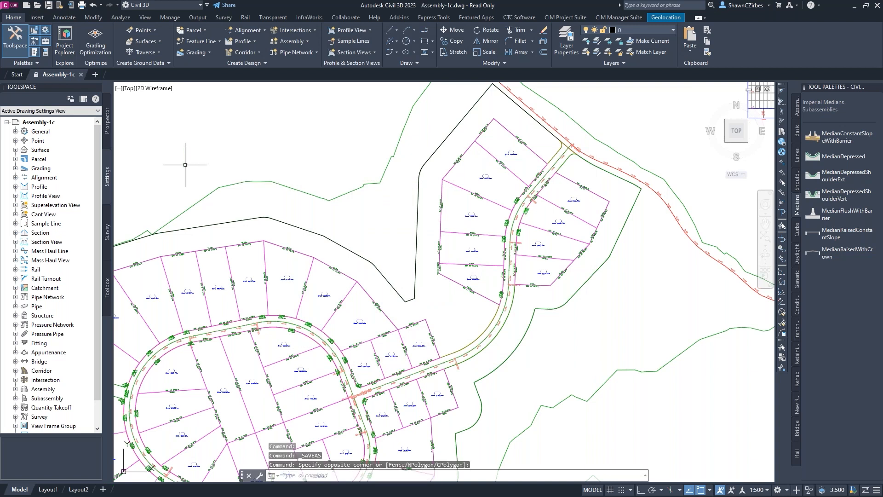
{"action": "key", "text": "ctrl+shift+s"}
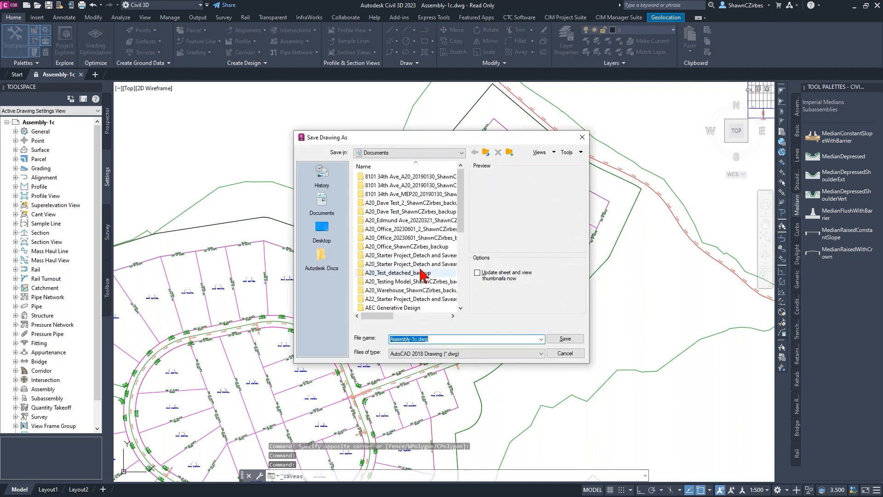
{"action": "left_click", "coordinate": [565, 353]}
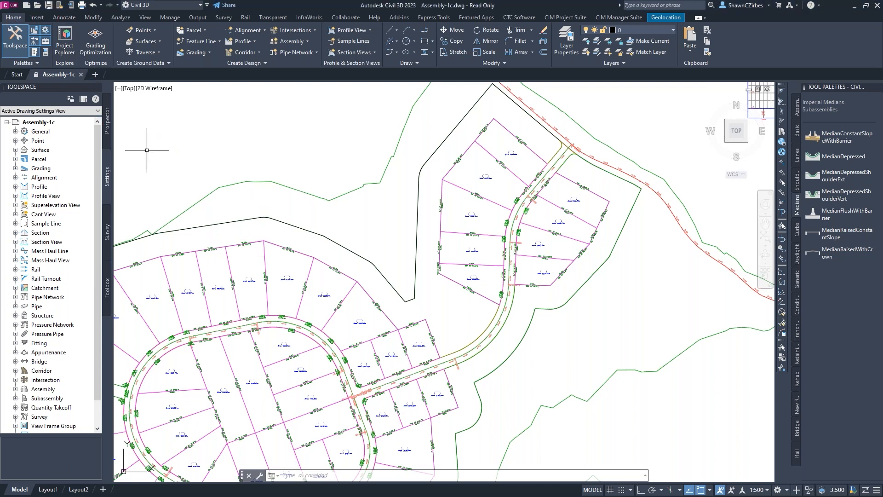
- Close the Assembly-1c drawing, try to reopen it from the recent drawings, and set the read-only alert aside
{"action": "left_click", "coordinate": [81, 75]}
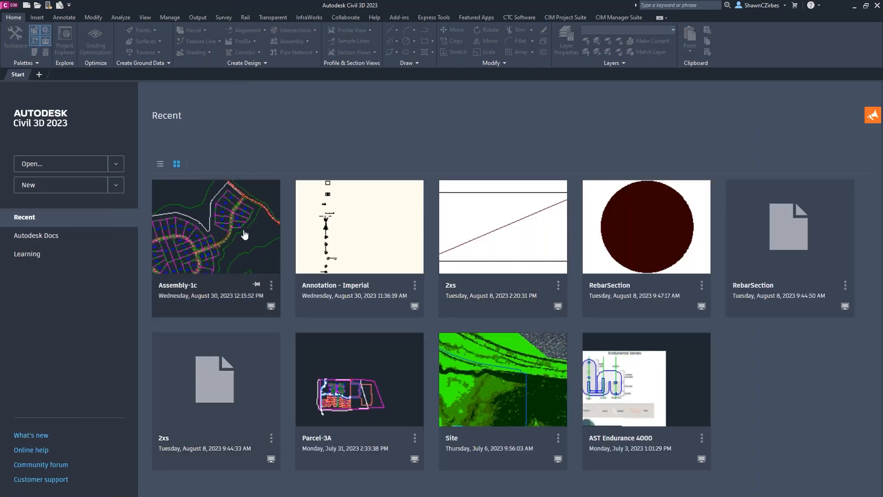
{"action": "left_click", "coordinate": [242, 233]}
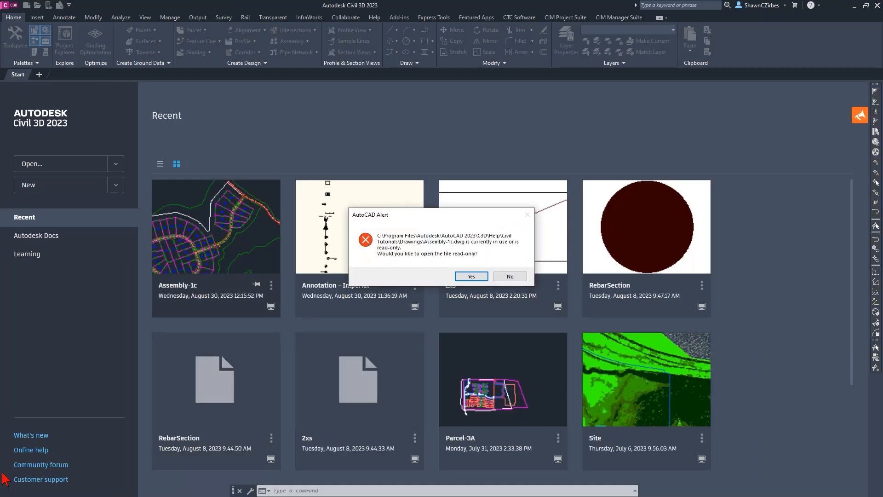
{"action": "left_click_drag", "start_coordinate": [401, 214], "coordinate": [78, 201]}
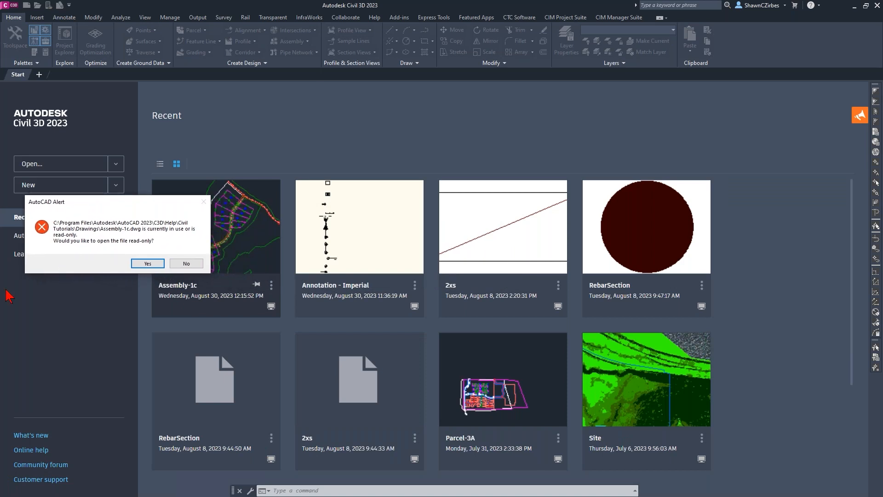
- Switch to HIVE CMS and start adding elements from an AutoCAD container drawing
{"action": "key", "text": "alt+Tab"}
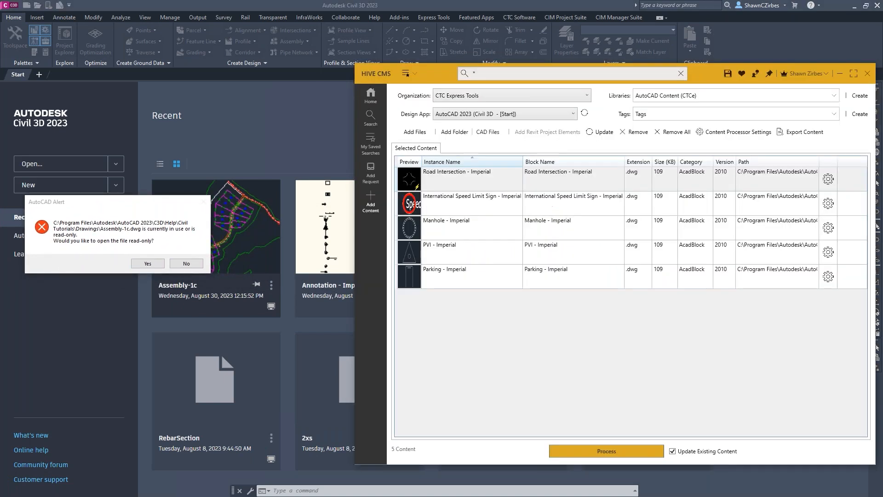
{"action": "left_click", "coordinate": [482, 133]}
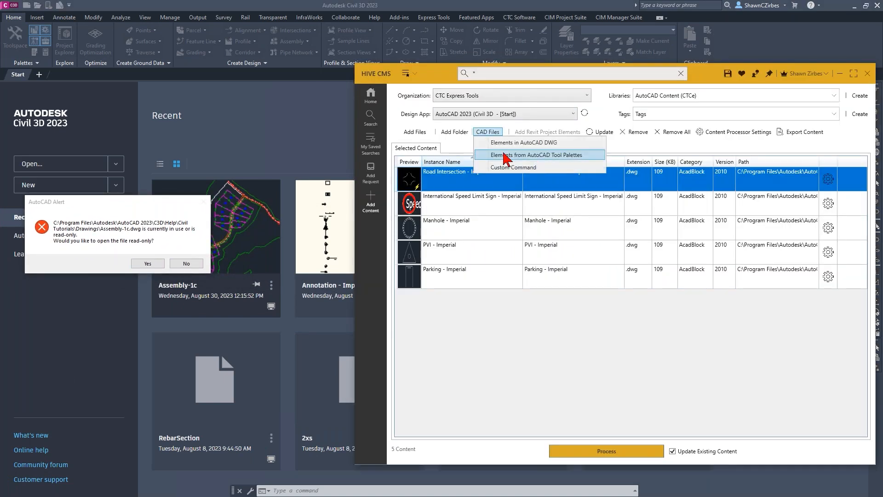
{"action": "left_click", "coordinate": [535, 146]}
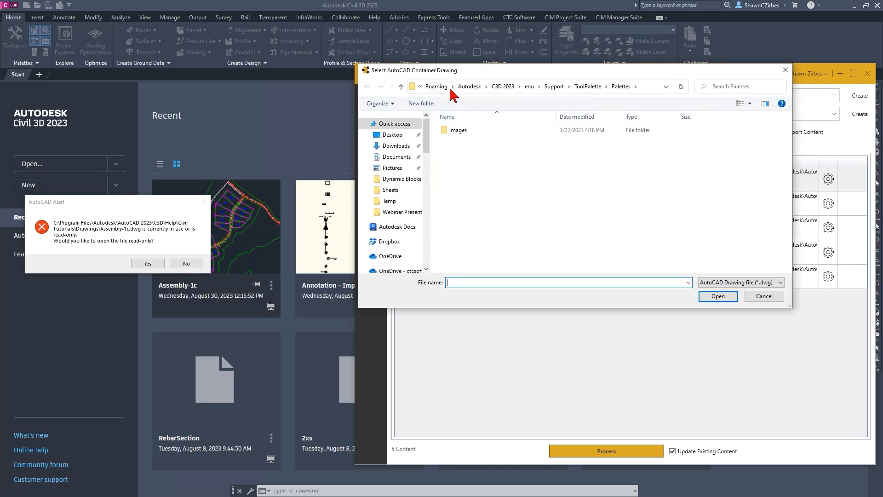
- Browse for the container drawing in the Program Files\Autodesk\AutoCAD 2023 folder on the C: drive
{"action": "scroll", "coordinate": [404, 250], "scroll_direction": "down", "scroll_amount": 1}
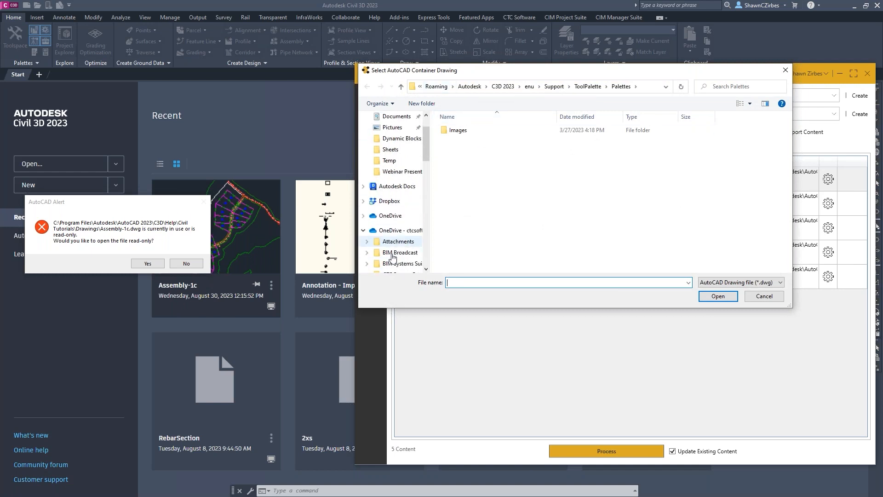
{"action": "scroll", "coordinate": [408, 243], "scroll_direction": "down", "scroll_amount": 5}
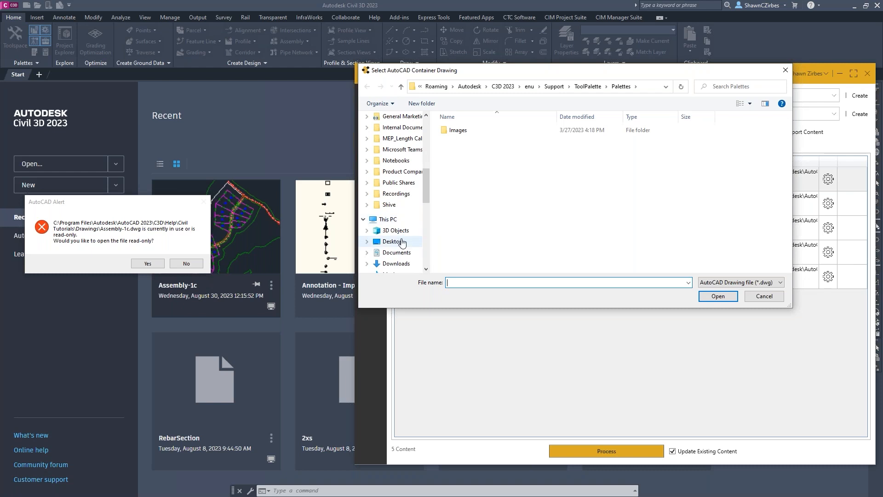
{"action": "scroll", "coordinate": [391, 223], "scroll_direction": "down", "scroll_amount": 3}
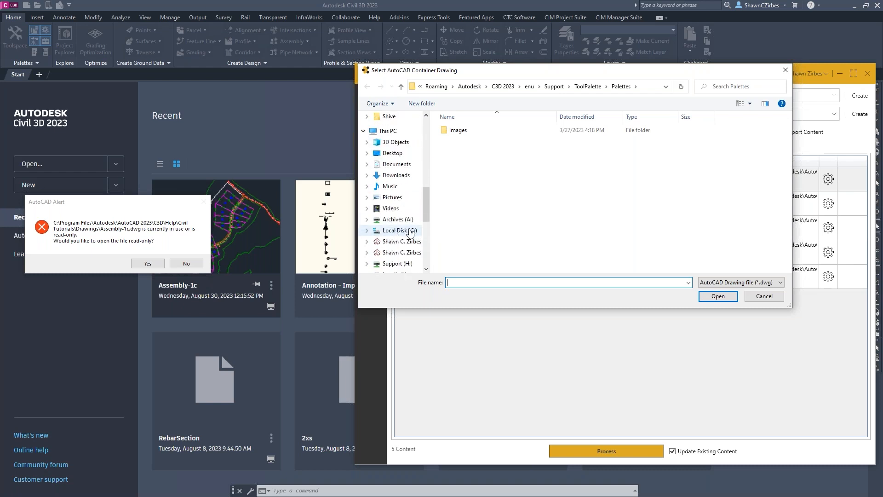
{"action": "left_click", "coordinate": [399, 231]}
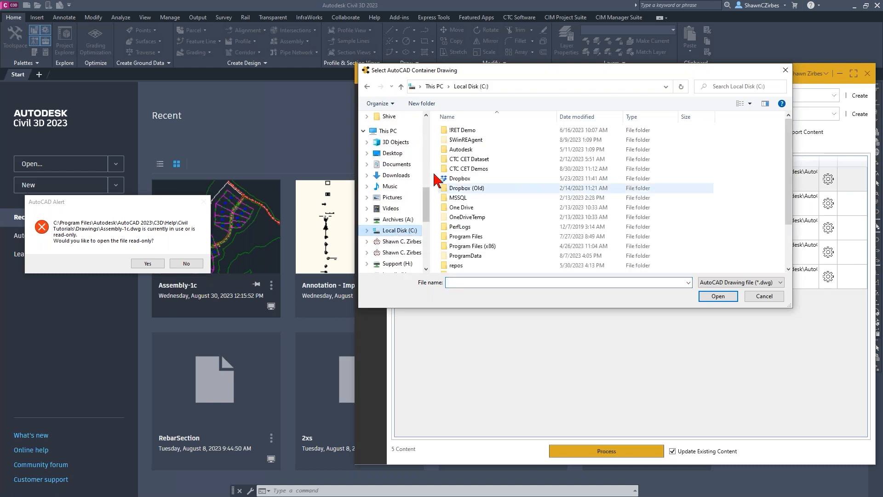
{"action": "double_click", "coordinate": [478, 237]}
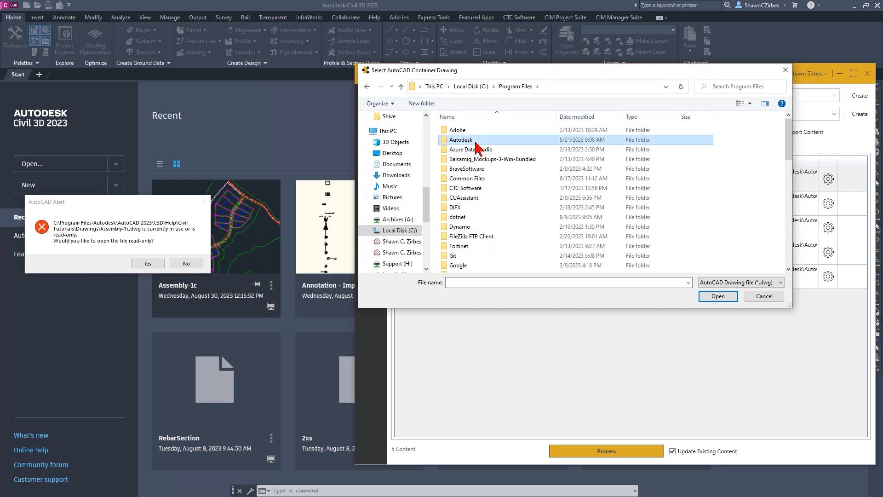
{"action": "double_click", "coordinate": [476, 140]}
{"action": "left_click", "coordinate": [482, 217]}
{"action": "double_click", "coordinate": [482, 218]}
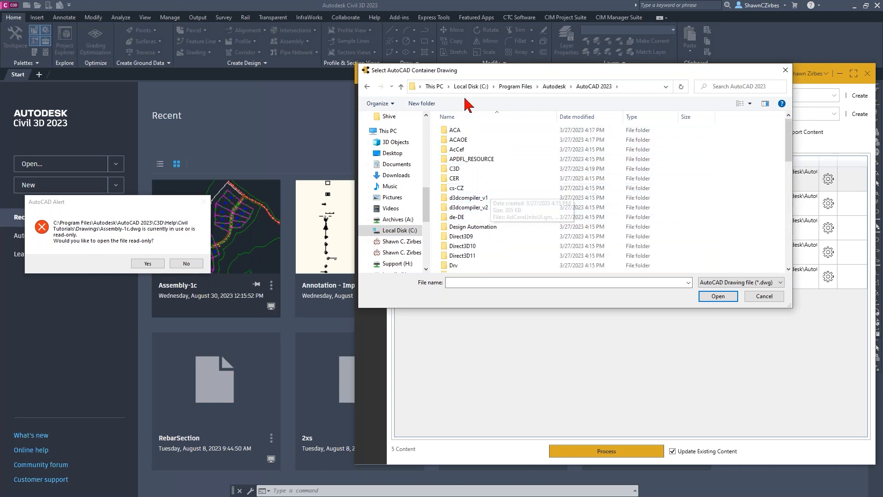
- Open the C3D\Help\Civil Tutorials\Drawings folder within the AutoCAD 2023 folder
{"action": "double_click", "coordinate": [460, 169]}
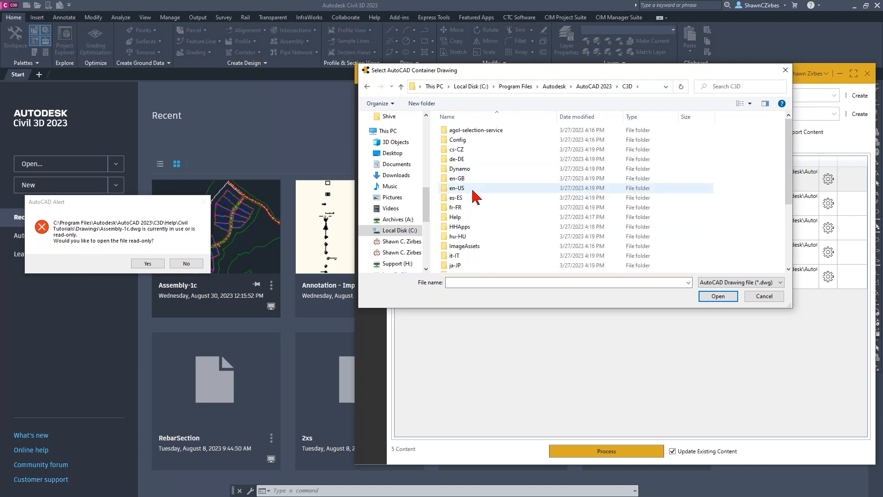
{"action": "scroll", "coordinate": [468, 229], "scroll_direction": "down", "scroll_amount": 1}
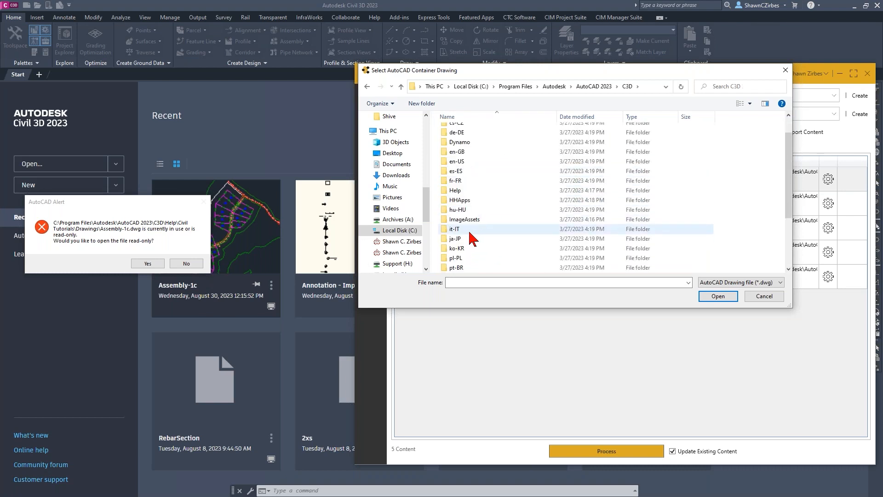
{"action": "double_click", "coordinate": [466, 192]}
{"action": "right_click", "coordinate": [465, 192]}
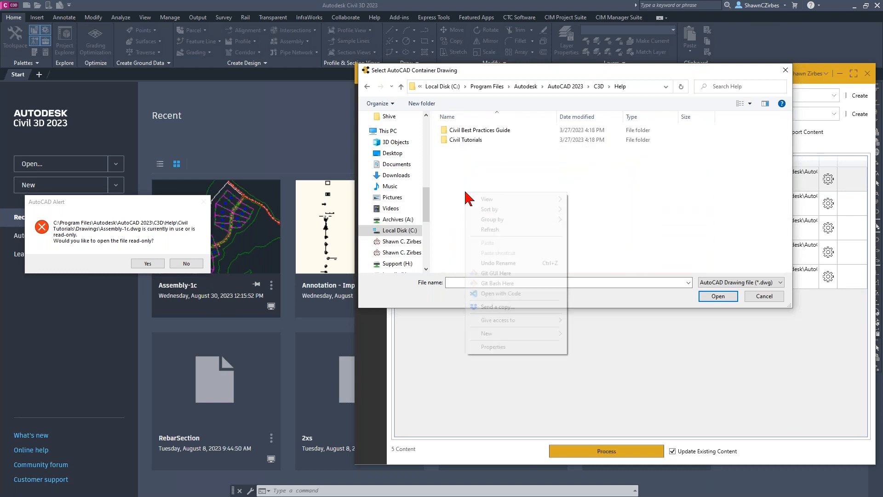
{"action": "double_click", "coordinate": [465, 139]}
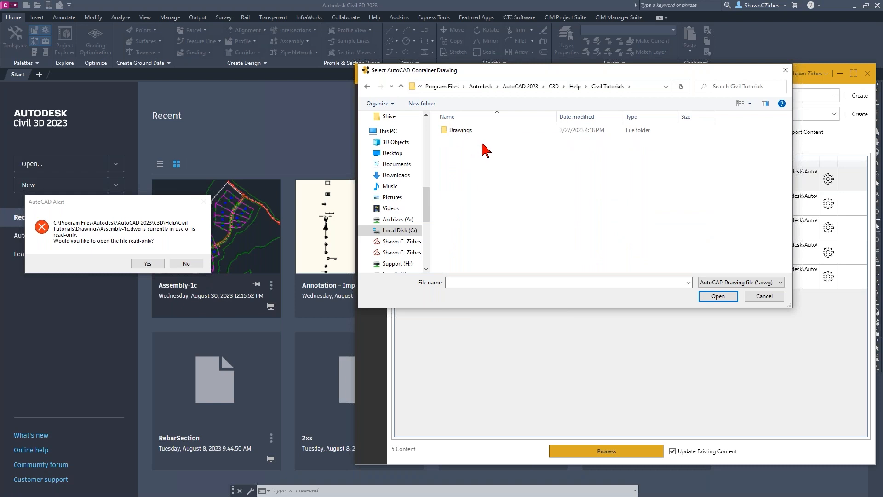
{"action": "double_click", "coordinate": [461, 131]}
- Load the elements of Align-6B.dwg as the container drawing, and decline opening Assembly-1c read-only in Civil 3D
{"action": "left_click", "coordinate": [470, 190]}
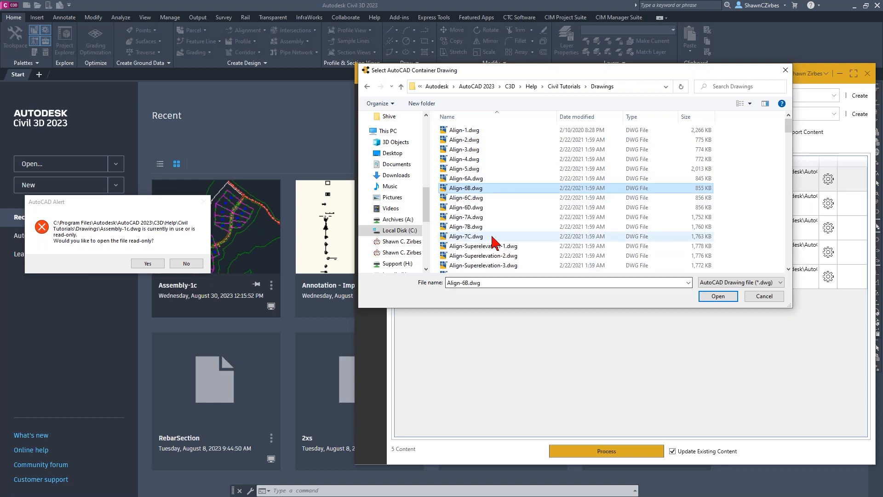
{"action": "left_click", "coordinate": [720, 297]}
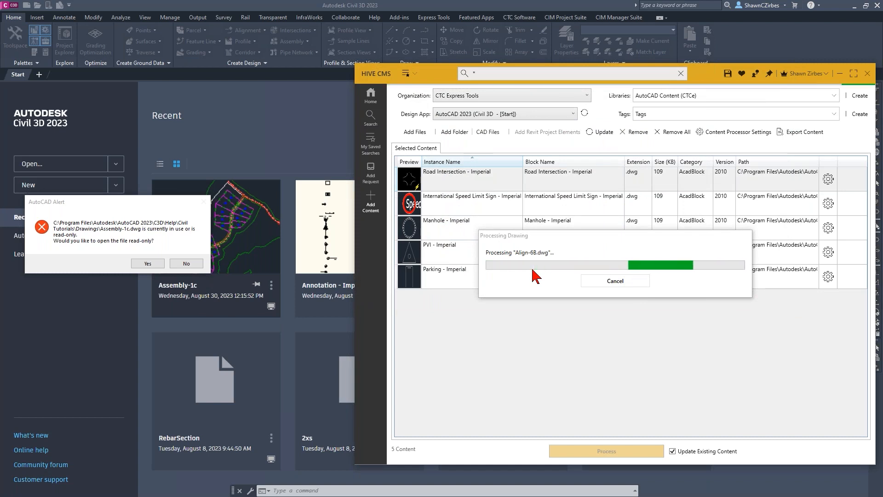
{"action": "left_click", "coordinate": [186, 263]}
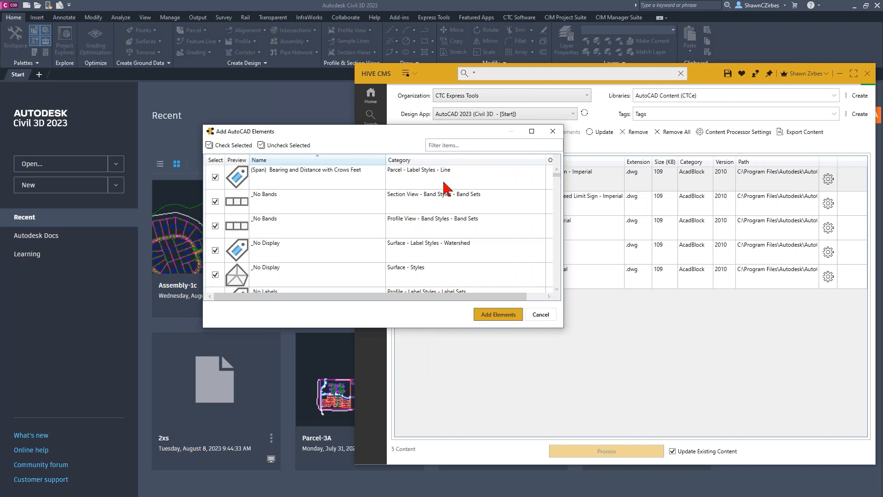
- Enlarge the element list to nearly the full screen height and sort the elements by category
{"action": "left_click_drag", "start_coordinate": [442, 328], "coordinate": [441, 465]}
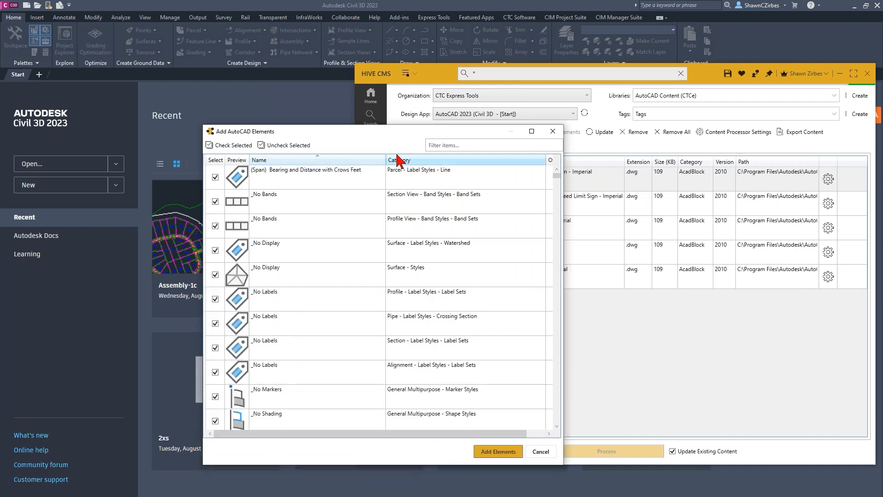
{"action": "left_click_drag", "start_coordinate": [395, 125], "coordinate": [378, 0]}
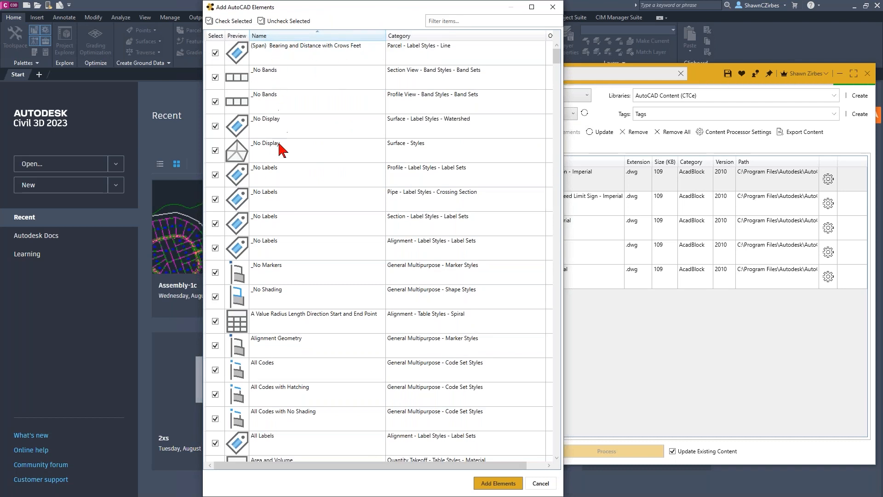
{"action": "left_click", "coordinate": [471, 22]}
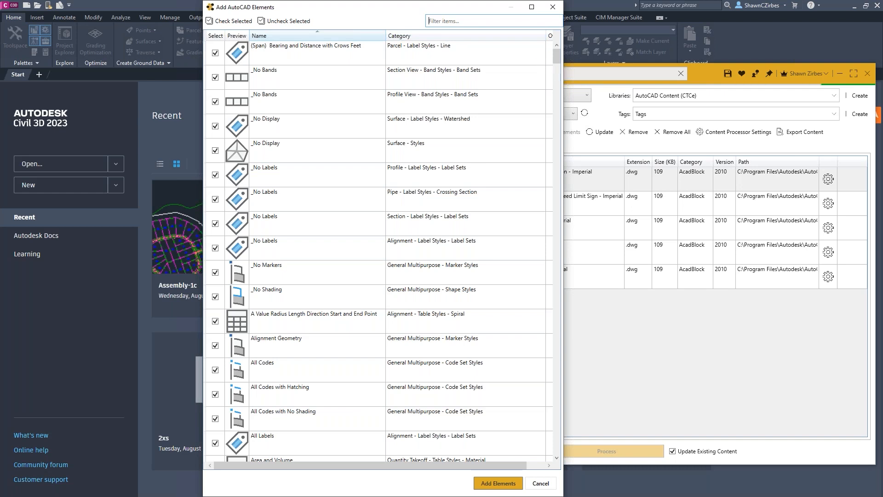
{"action": "mouse_move", "coordinate": [558, 61]}
{"action": "left_mouse_down"}
{"action": "mouse_move", "coordinate": [558, 167]}
{"action": "mouse_move", "coordinate": [558, 57]}
{"action": "left_mouse_up"}
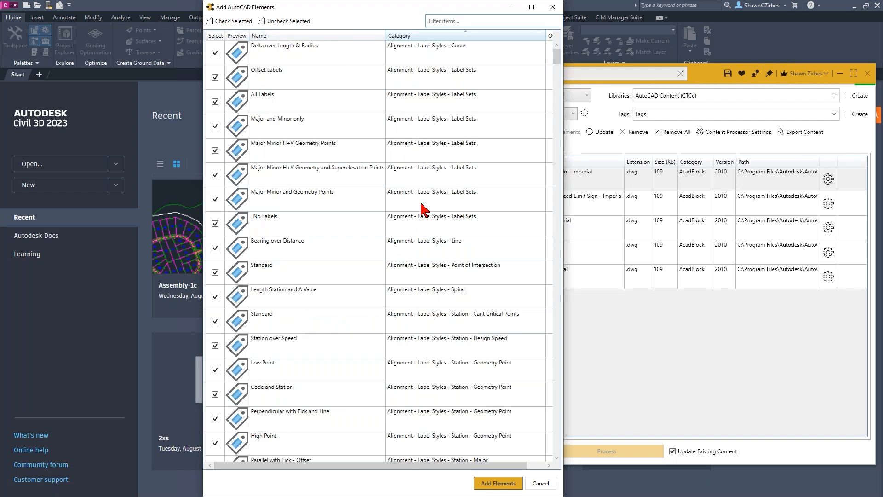
- Uncheck all elements in the list, from the first alignment label style through the last view frame style
{"action": "left_click", "coordinate": [404, 55]}
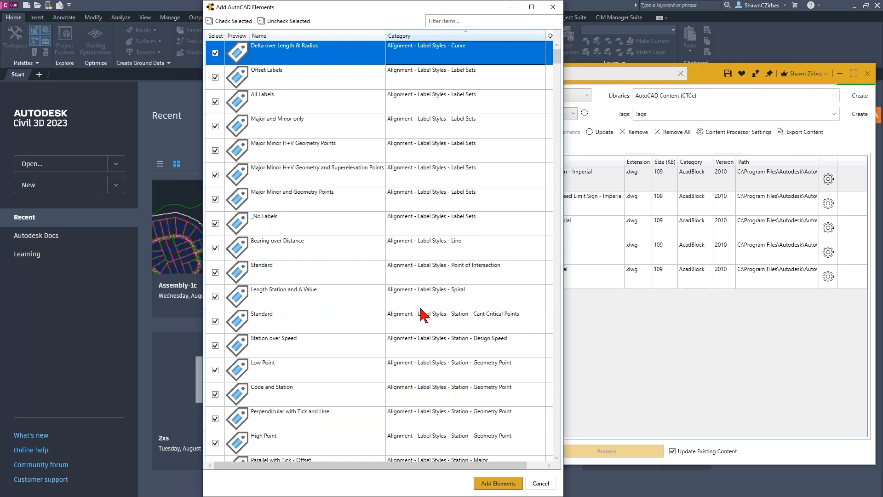
{"action": "scroll", "coordinate": [424, 343], "scroll_direction": "down", "scroll_amount": 2}
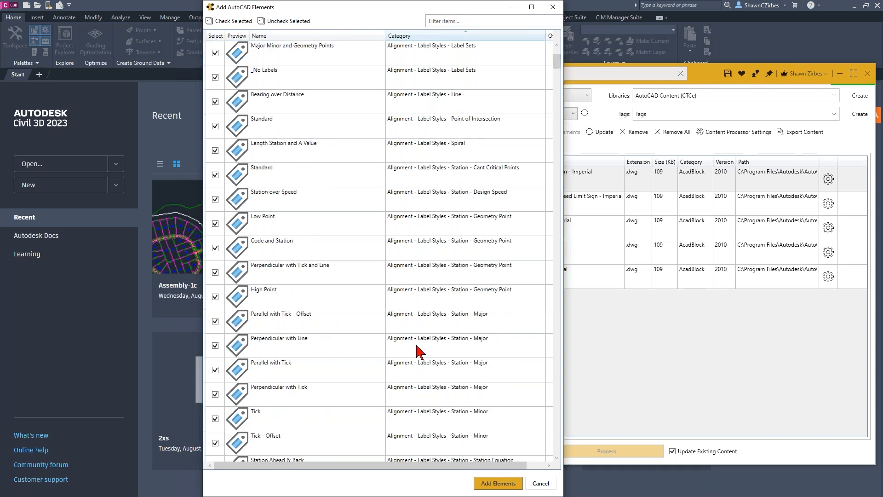
{"action": "scroll", "coordinate": [410, 247], "scroll_direction": "up", "scroll_amount": 2}
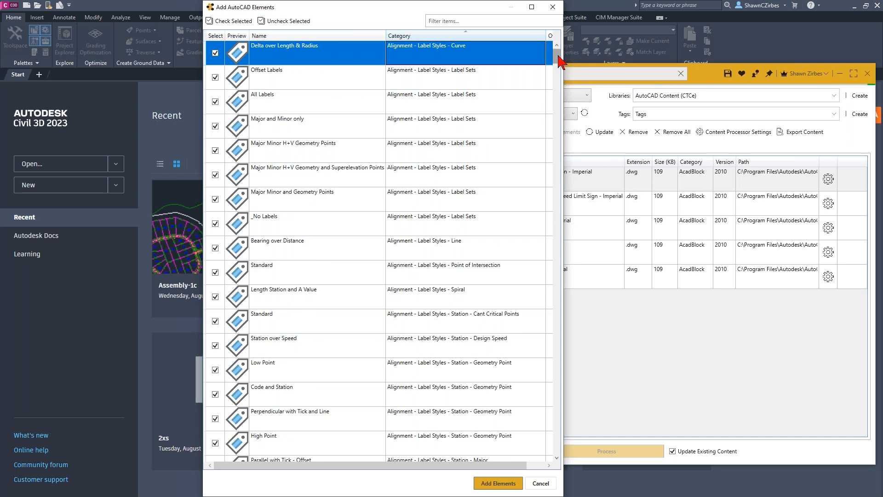
{"action": "left_click_drag", "start_coordinate": [558, 57], "coordinate": [558, 460]}
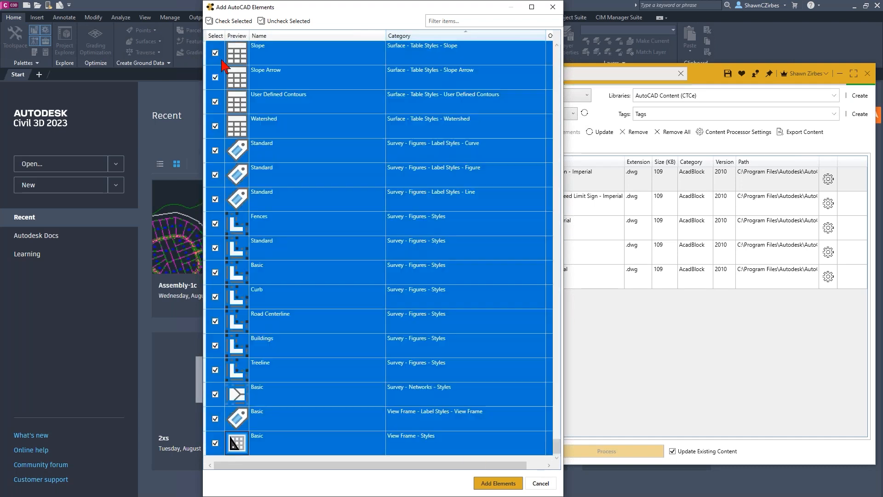
{"action": "left_click", "coordinate": [251, 439], "text": "shift"}
{"action": "left_click", "coordinate": [284, 20]}
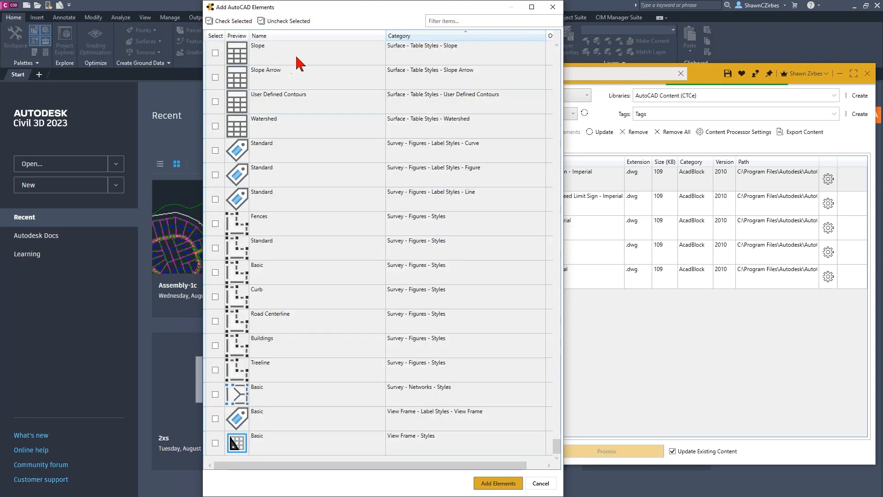
- Check all survey figure label styles and figure styles, from the Standard curve label style through Treeline
{"action": "left_click", "coordinate": [438, 60]}
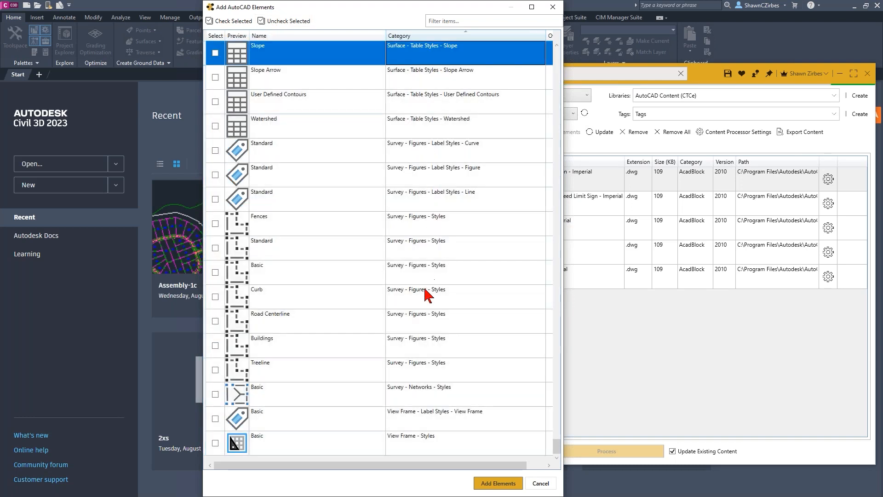
{"action": "left_click", "coordinate": [419, 156]}
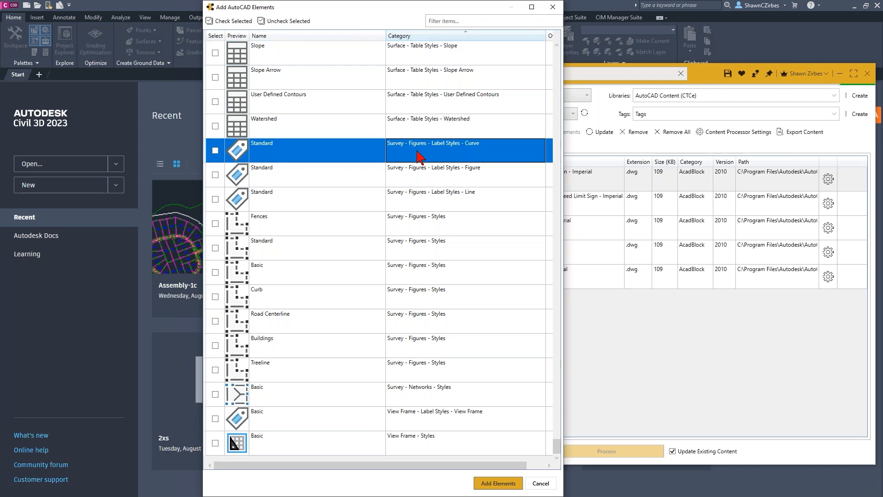
{"action": "left_click", "coordinate": [414, 374], "text": "shift"}
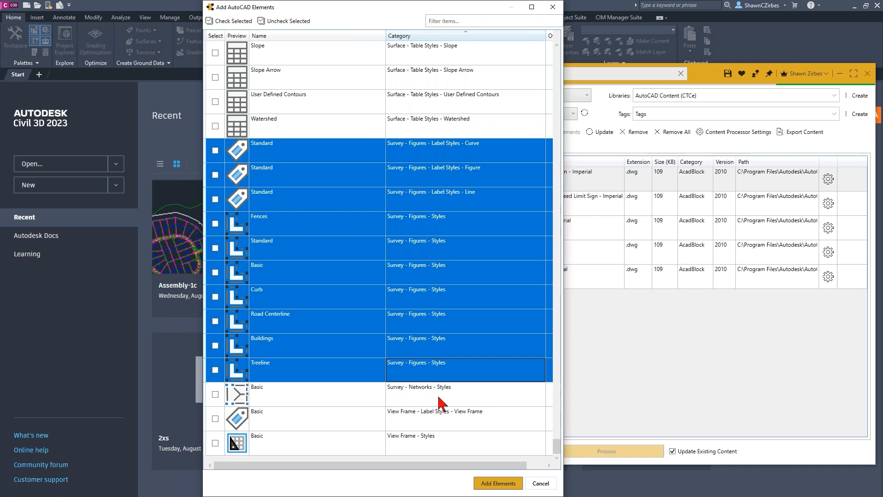
{"action": "left_click", "coordinate": [230, 21]}
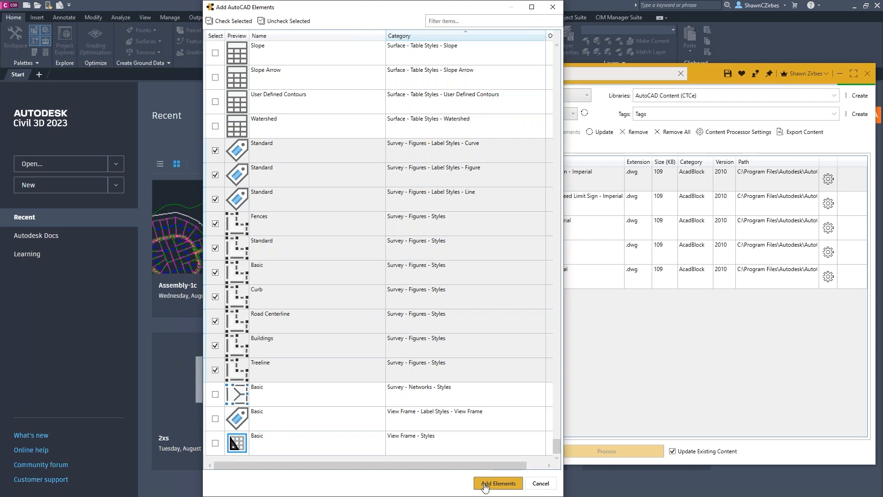
- Check all Surface - Styles elements, from Border Only through Contours 5' and 25' (Background)
{"action": "scroll", "coordinate": [402, 291], "scroll_direction": "up", "scroll_amount": 2}
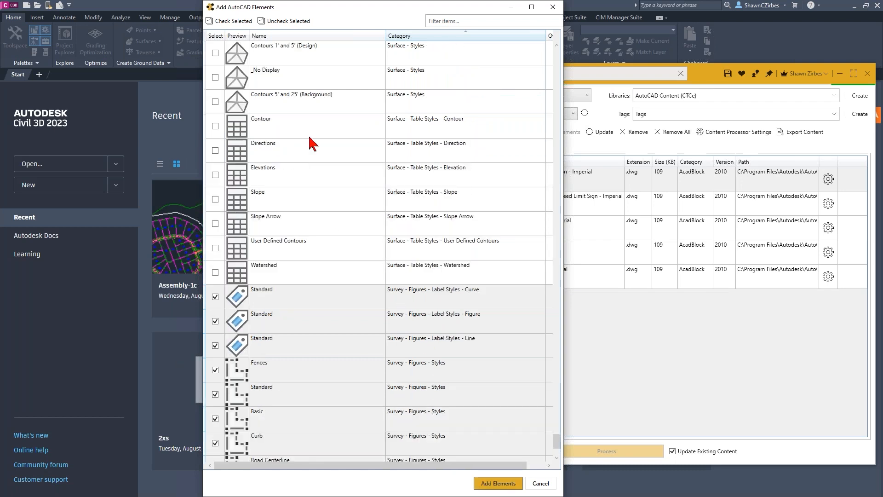
{"action": "scroll", "coordinate": [343, 133], "scroll_direction": "up", "scroll_amount": 3}
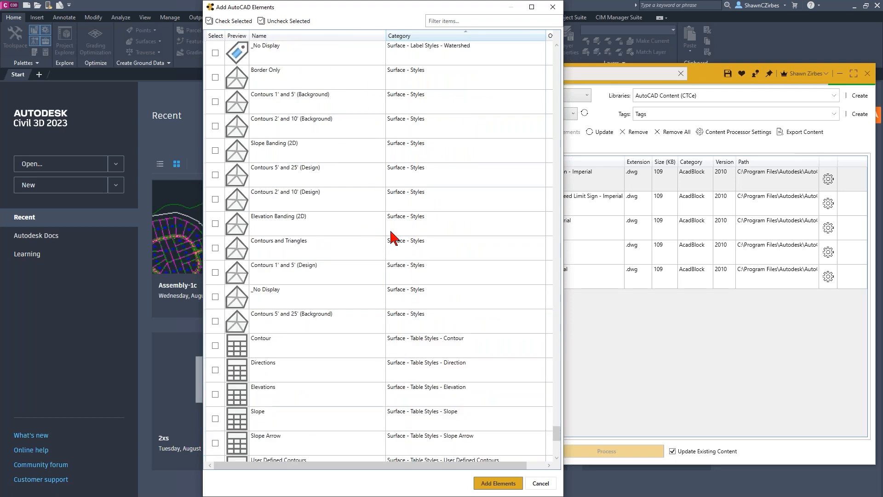
{"action": "left_click", "coordinate": [413, 84]}
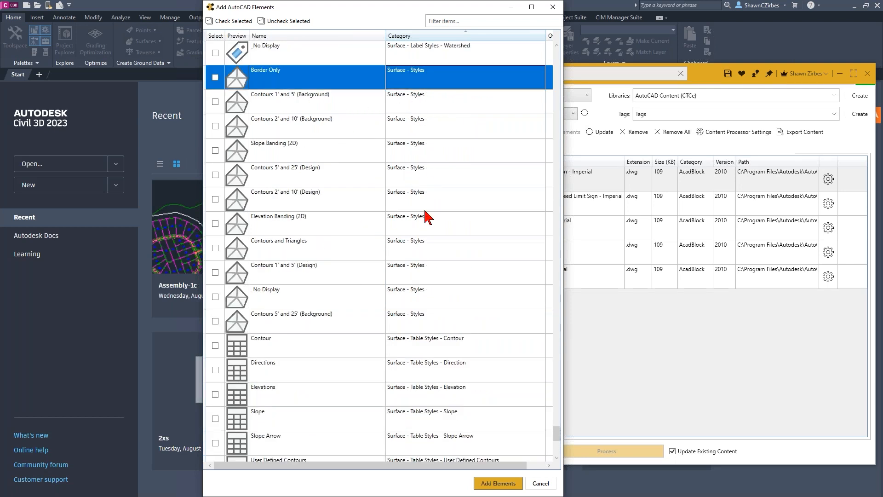
{"action": "left_click", "coordinate": [427, 324], "text": "shift"}
{"action": "left_click", "coordinate": [232, 21]}
- Check the Structure - Styles elements from Flared End Section through Null, and add all checked elements to the selected content
{"action": "scroll", "coordinate": [403, 277], "scroll_direction": "up", "scroll_amount": 2}
{"action": "scroll", "coordinate": [400, 276], "scroll_direction": "up", "scroll_amount": 8}
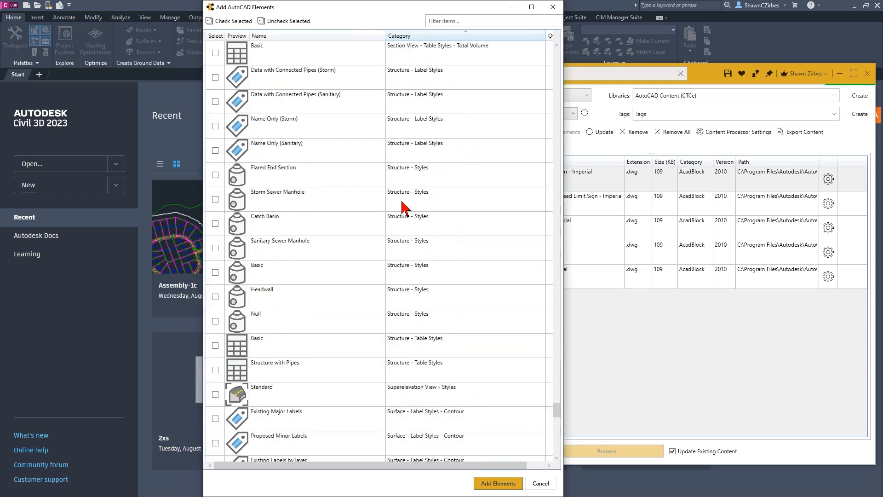
{"action": "left_click", "coordinate": [406, 182]}
{"action": "left_click", "coordinate": [409, 307], "text": "shift"}
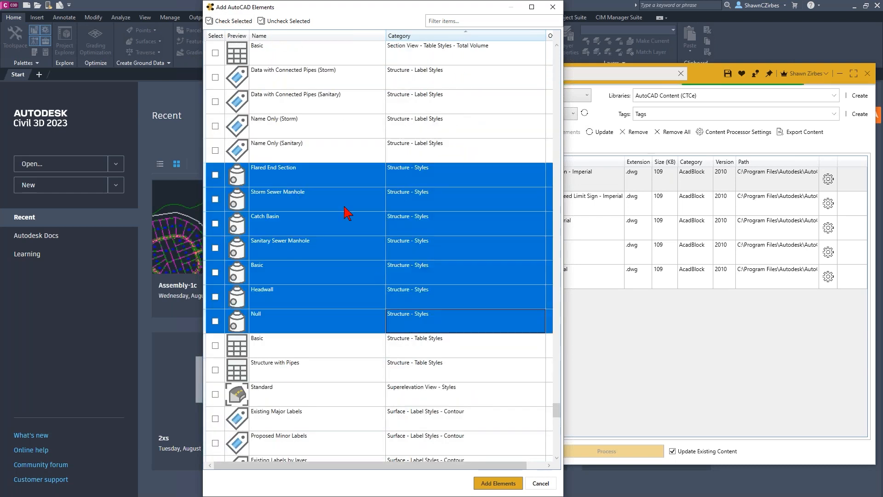
{"action": "left_click", "coordinate": [232, 20]}
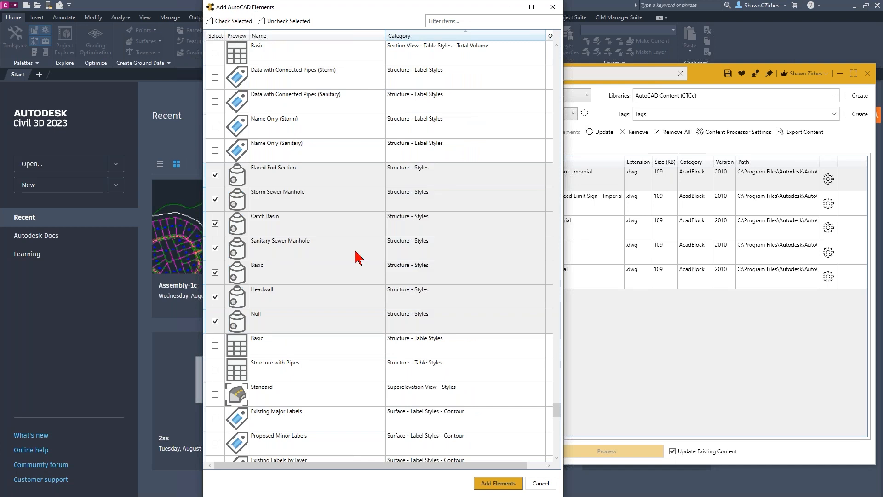
{"action": "left_click", "coordinate": [494, 483]}
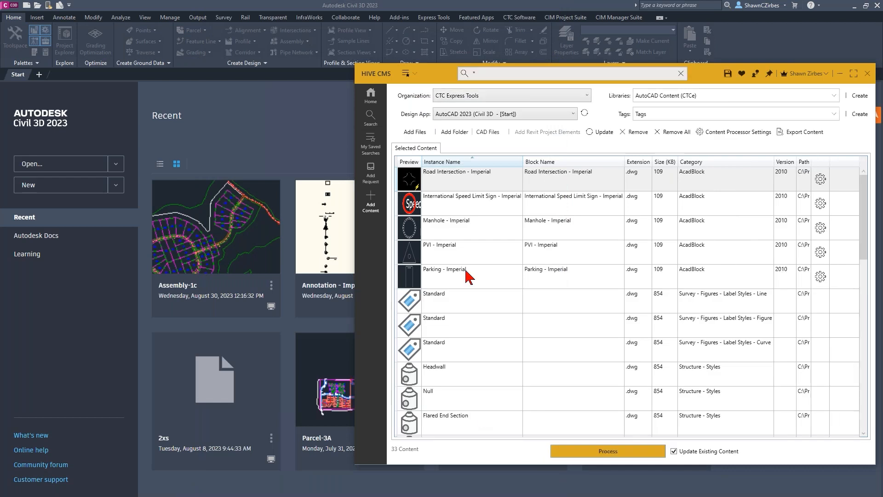
{"action": "scroll", "coordinate": [477, 341], "scroll_direction": "down", "scroll_amount": 8}
{"action": "scroll", "coordinate": [483, 380], "scroll_direction": "up", "scroll_amount": 6}
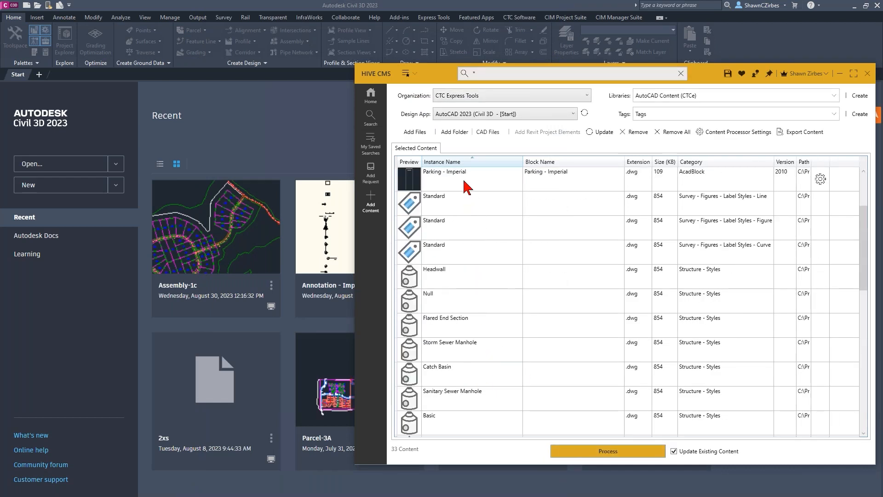
{"action": "scroll", "coordinate": [465, 185], "scroll_direction": "up", "scroll_amount": 2}
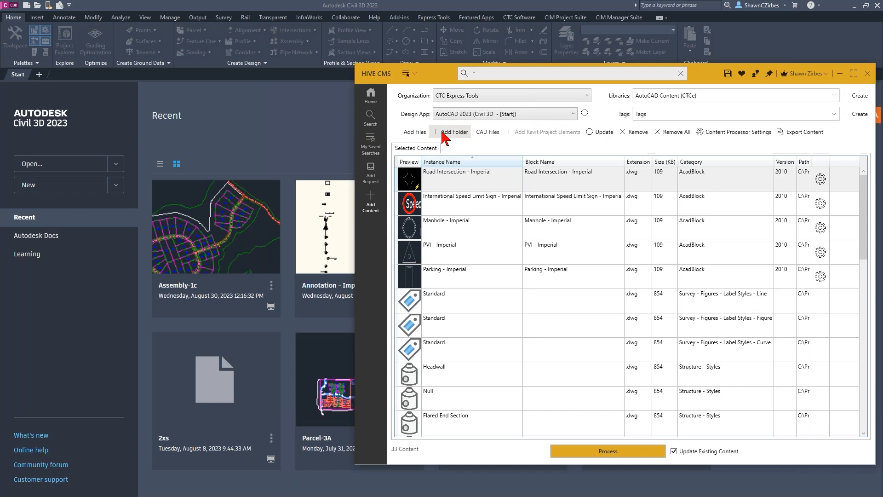
- Browse the Palettes folder for AutoCAD tool palettes to add elements from, and close it without choosing a file
{"action": "left_click", "coordinate": [488, 132]}
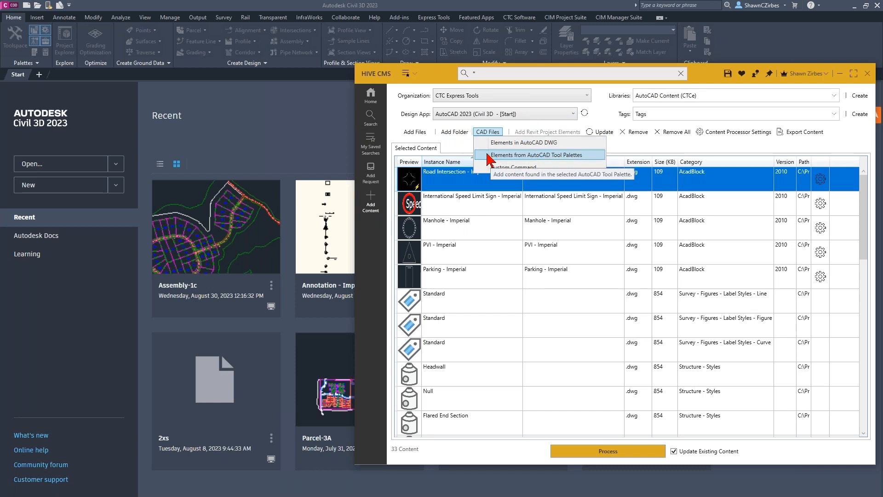
{"action": "left_click", "coordinate": [545, 157]}
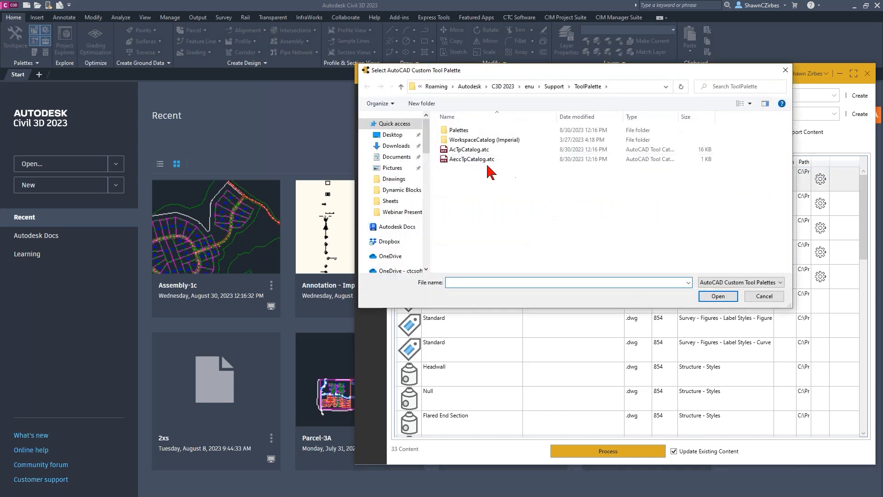
{"action": "double_click", "coordinate": [473, 130]}
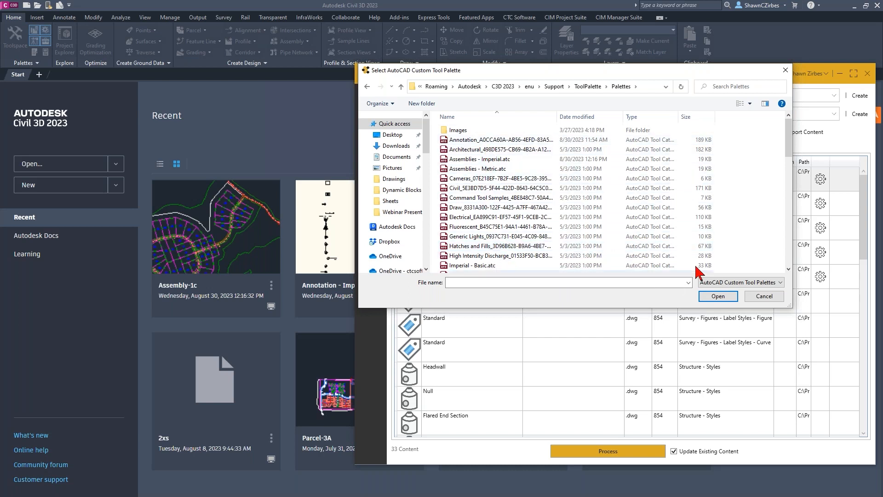
{"action": "left_click_drag", "start_coordinate": [654, 71], "coordinate": [573, 242]}
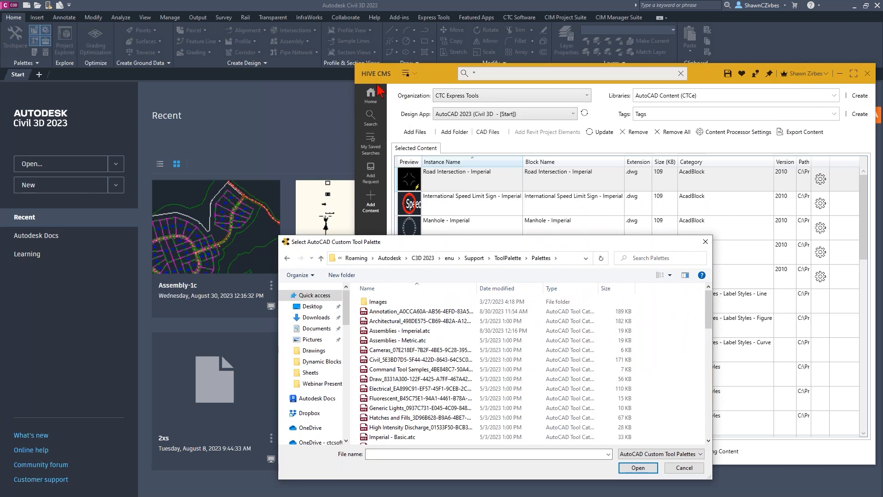
{"action": "left_click_drag", "start_coordinate": [551, 243], "coordinate": [495, 122]}
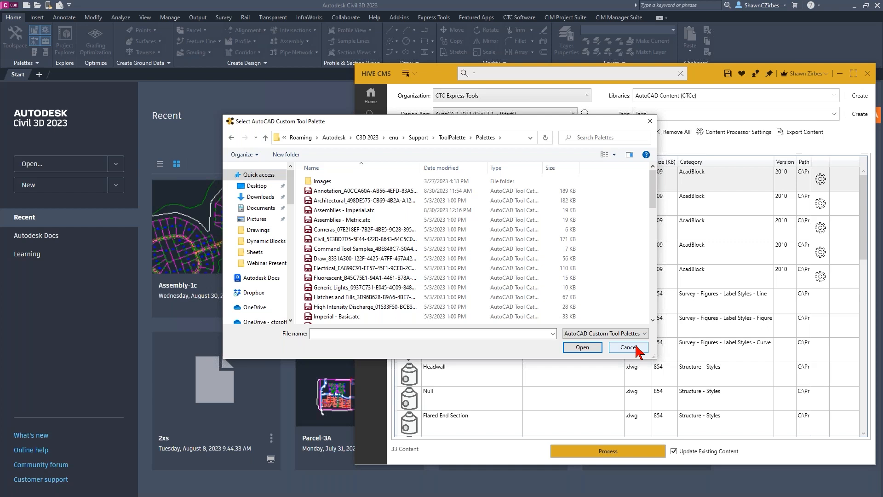
{"action": "left_click_drag", "start_coordinate": [517, 120], "coordinate": [377, 35]}
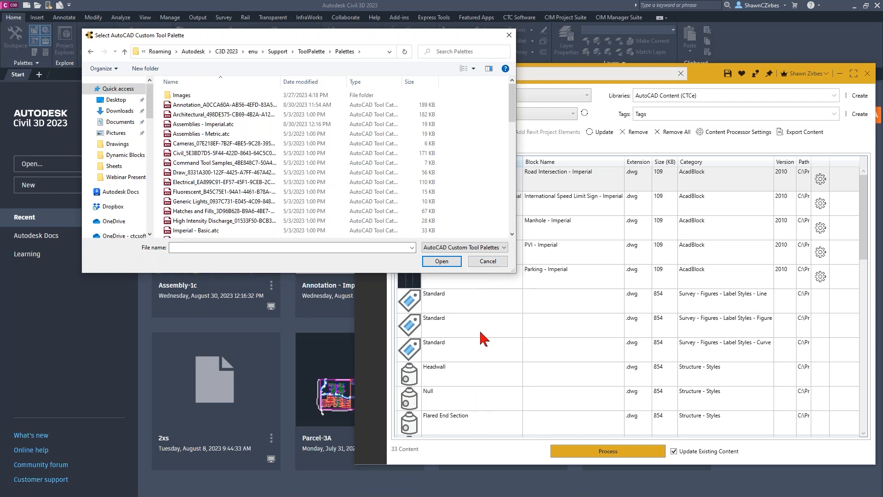
{"action": "left_click", "coordinate": [489, 261]}
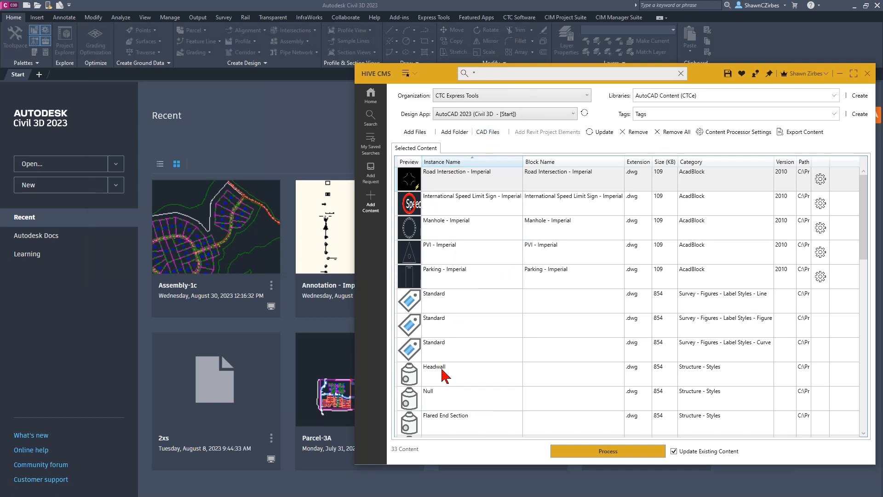
{"action": "left_click", "coordinate": [488, 131]}
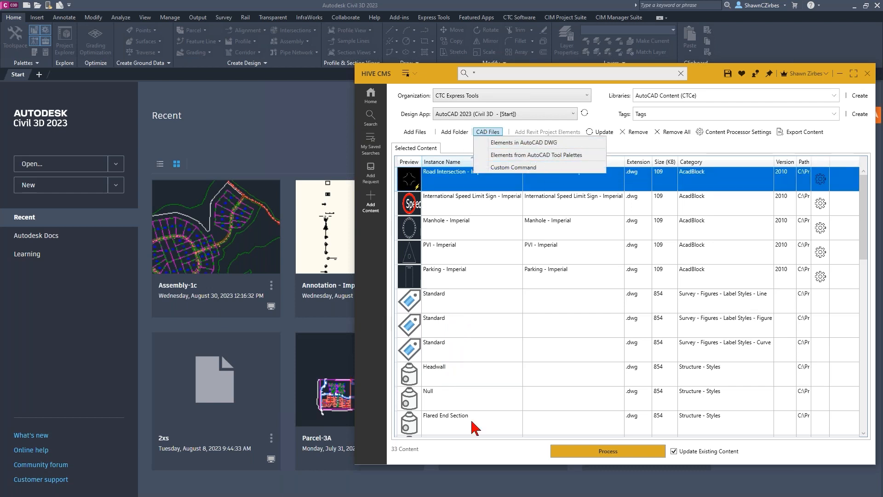
{"action": "left_click", "coordinate": [497, 457]}
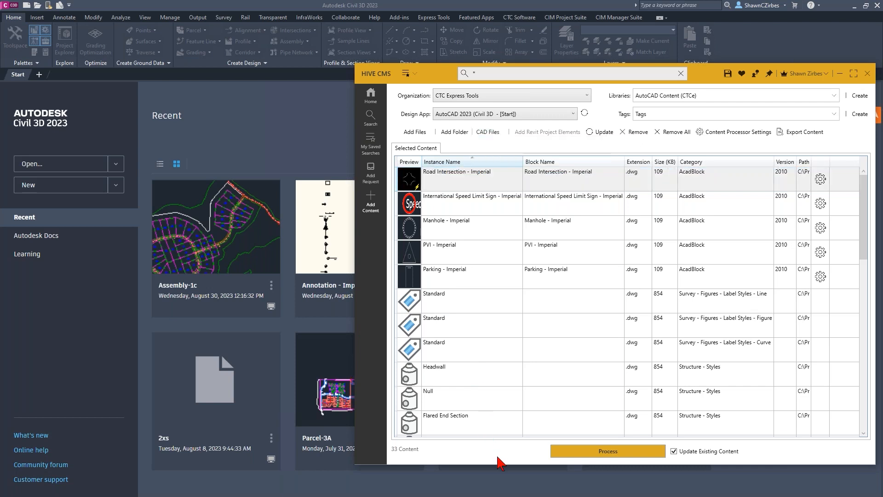